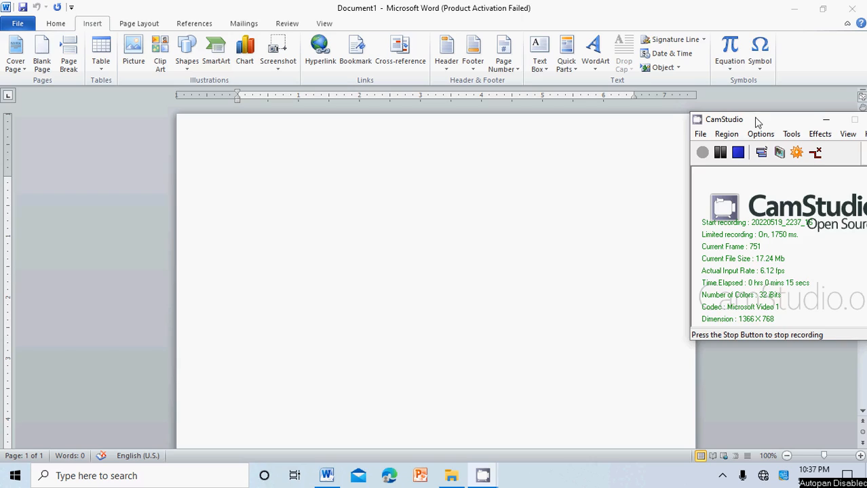
left_click_drag(758, 120, 797, 122)
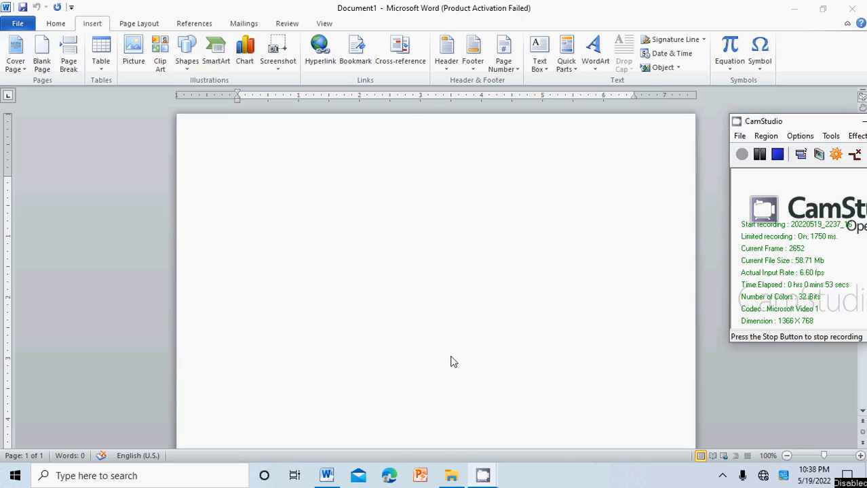
left_click(482, 475)
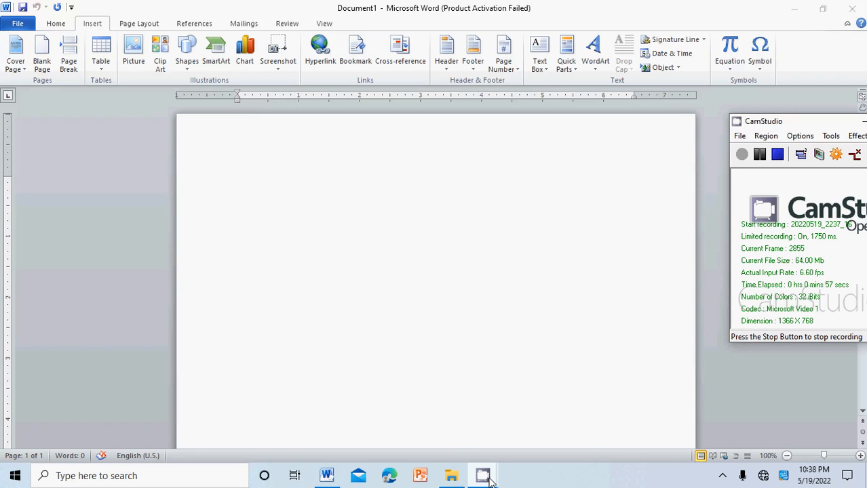
mouse_move(491, 480)
left_click(356, 273)
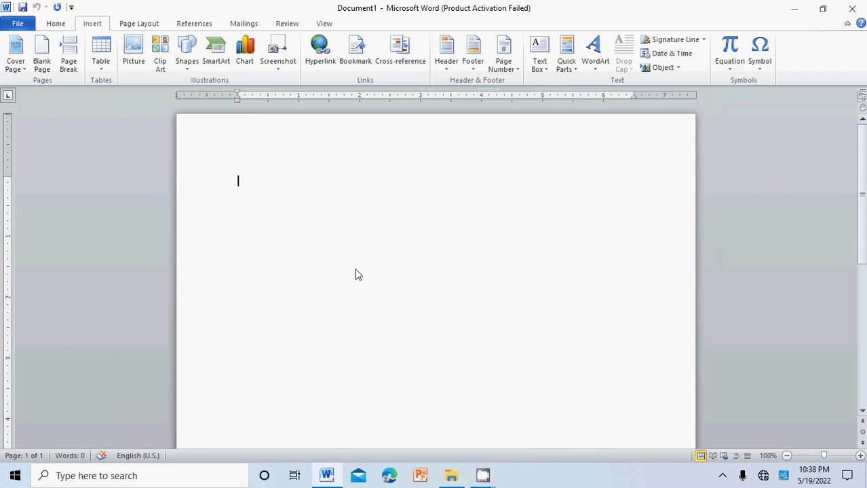
- Insert an Alphabet header and enter the title Universite VILSENAT NEW TCH in it
left_click(446, 61)
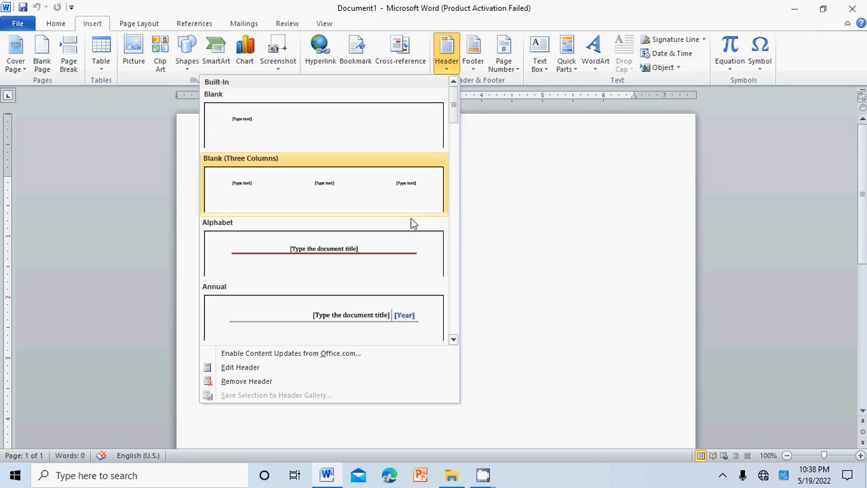
left_click(384, 248)
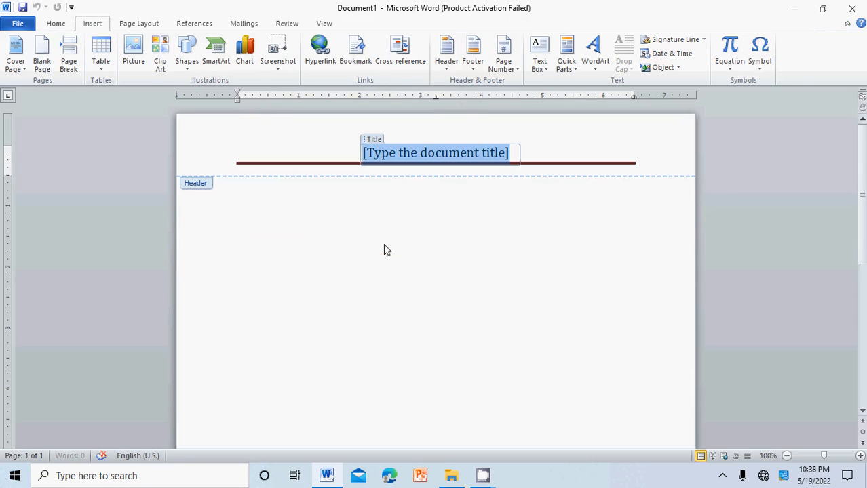
key("Delete")
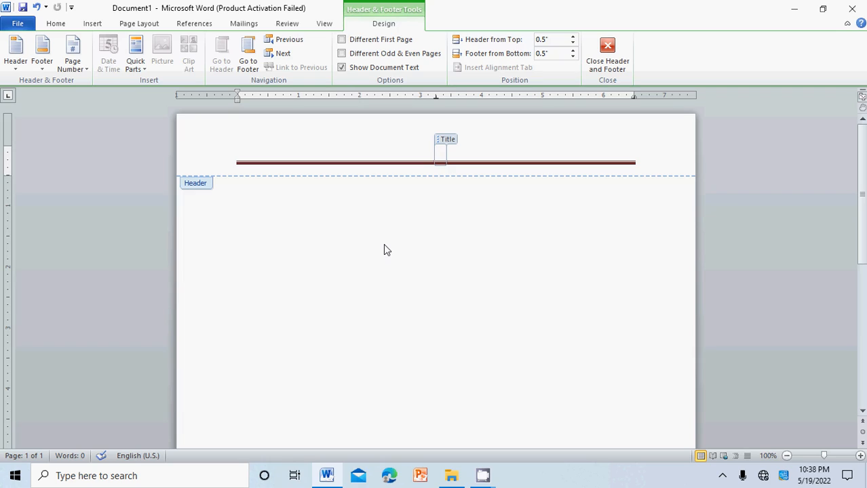
type("un")
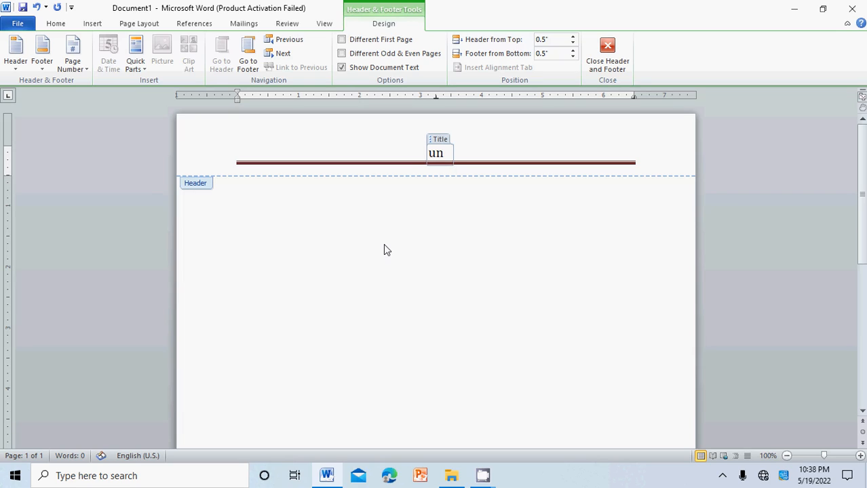
type("iversite")
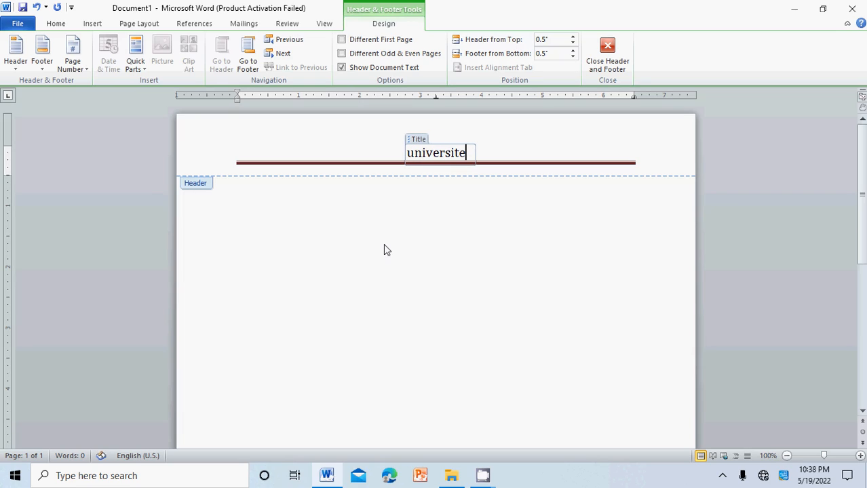
type(" VIL")
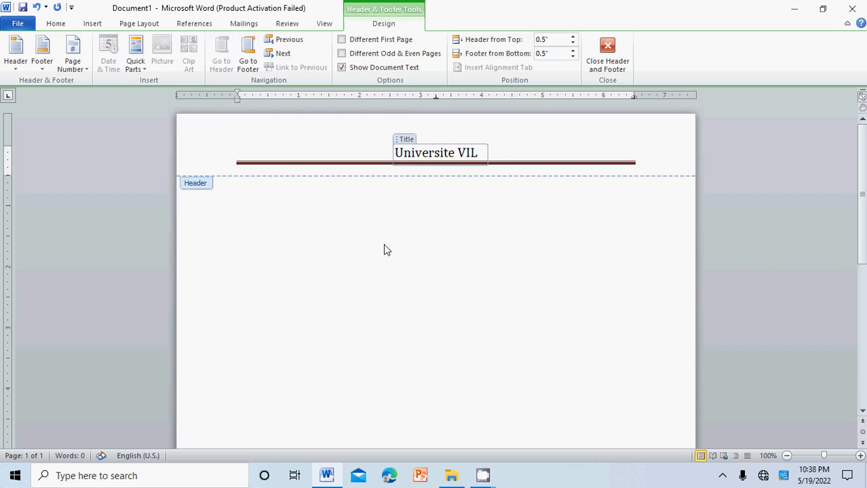
type("SENAT M")
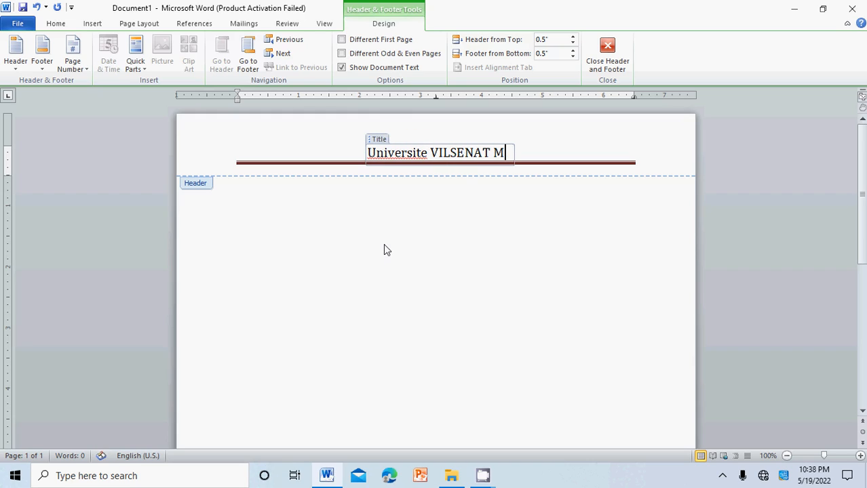
key("BackSpace")
type("NE")
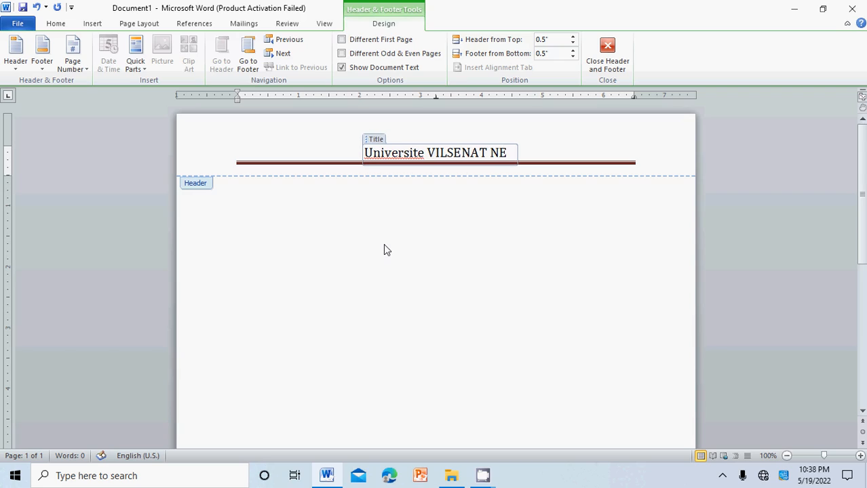
type("W TC")
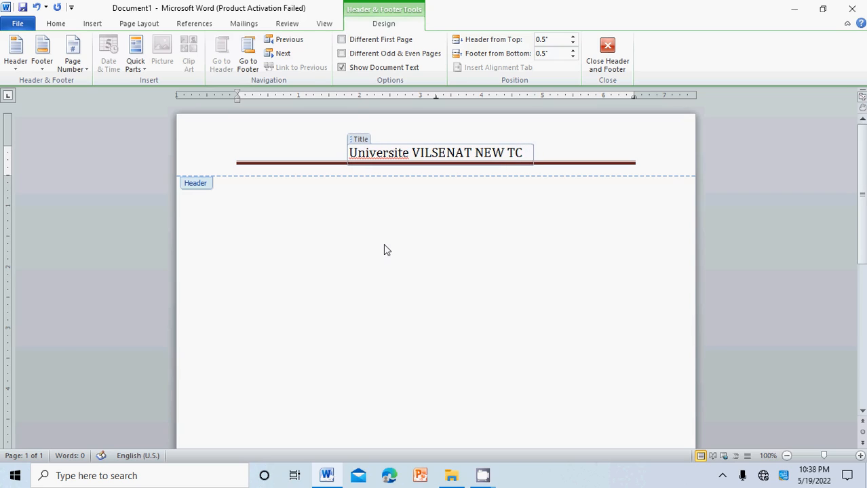
type("H")
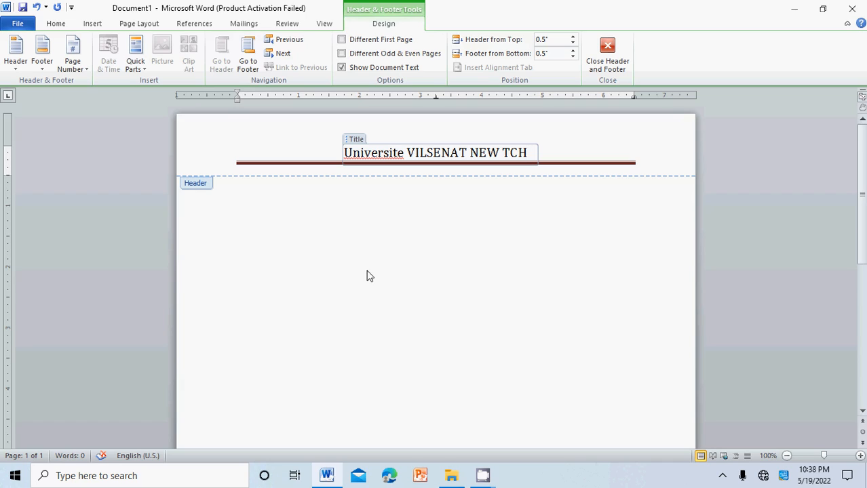
double_click(381, 272)
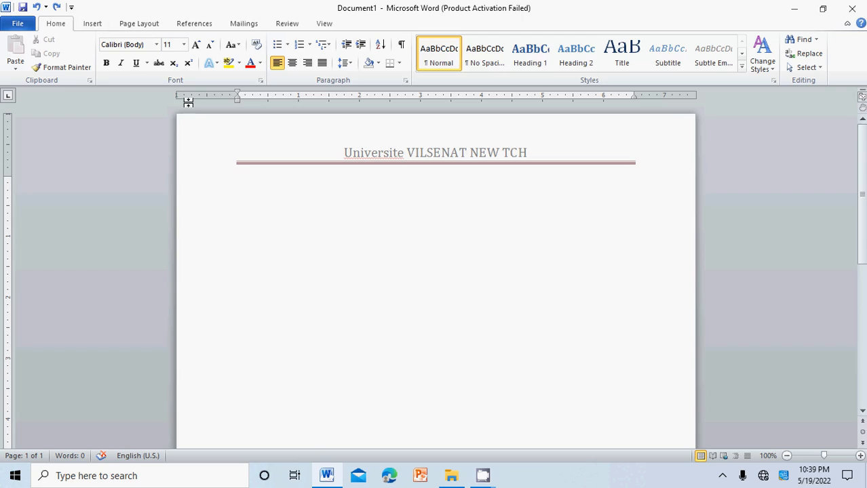
- Insert an Alphabet footer and replace its placeholder with 'Préparé par:' followed by the author's full name
left_click(96, 24)
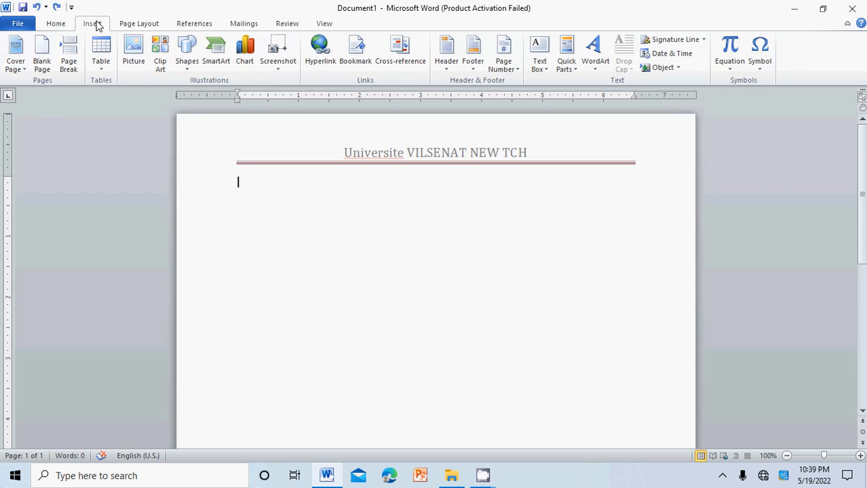
left_click(475, 65)
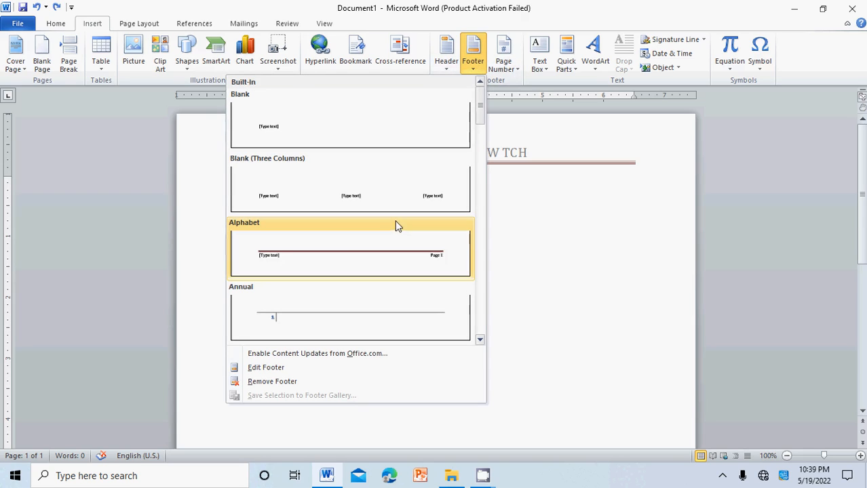
left_click(358, 251)
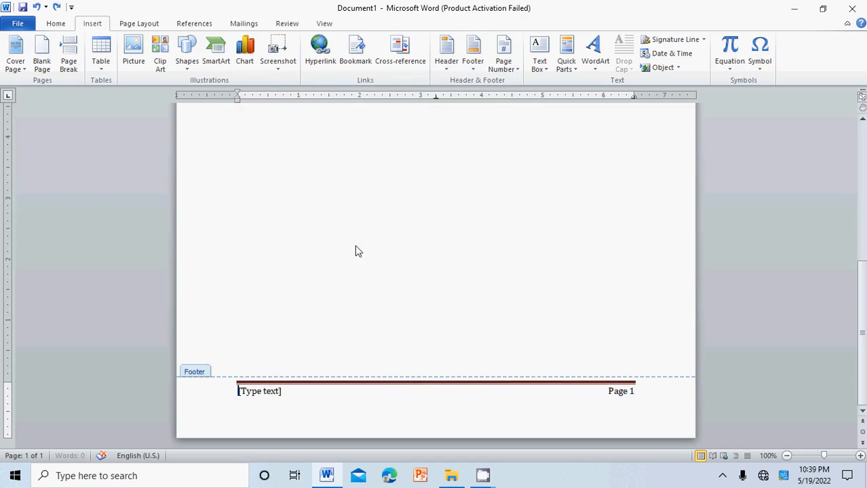
left_click(273, 389)
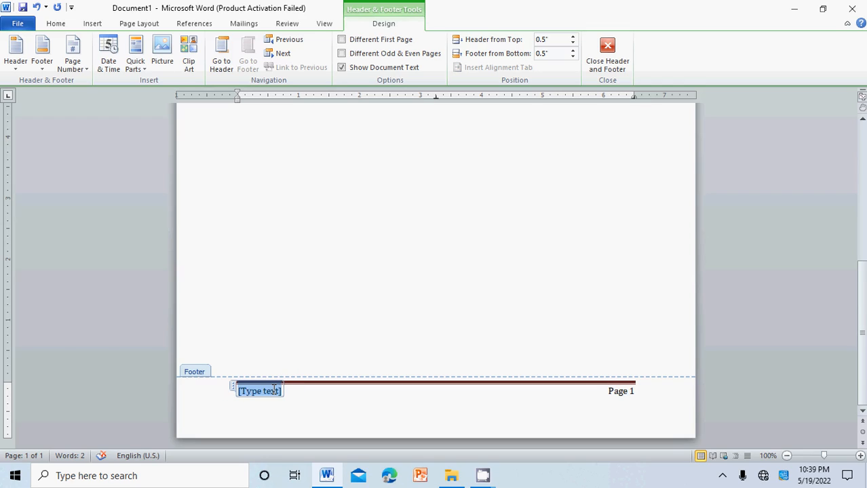
key("Delete")
key("BackSpace")
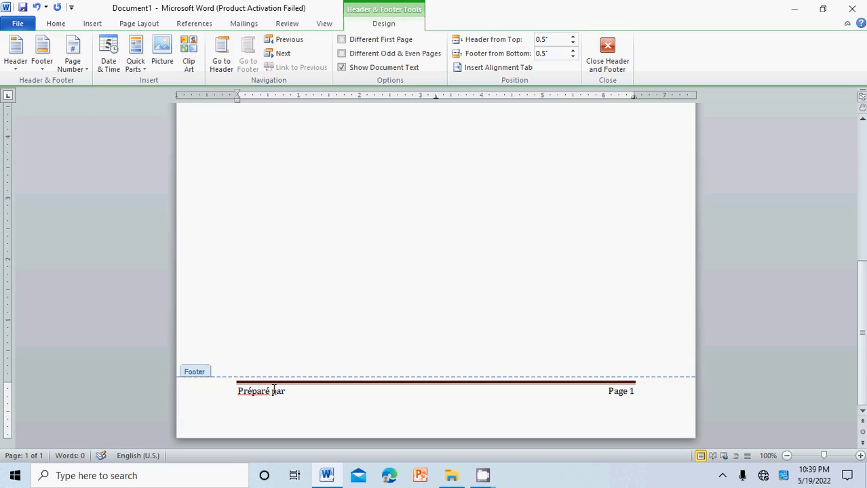
key("BackSpace")
type(": loveson VILSENAT")
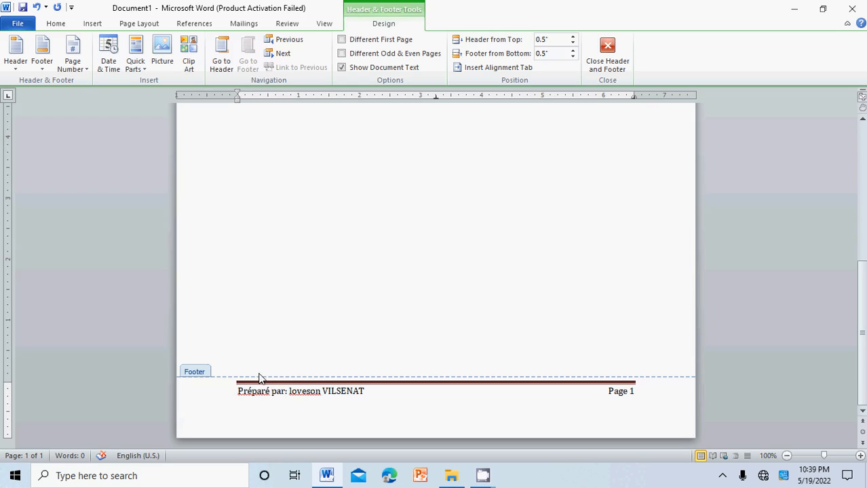
double_click(341, 324)
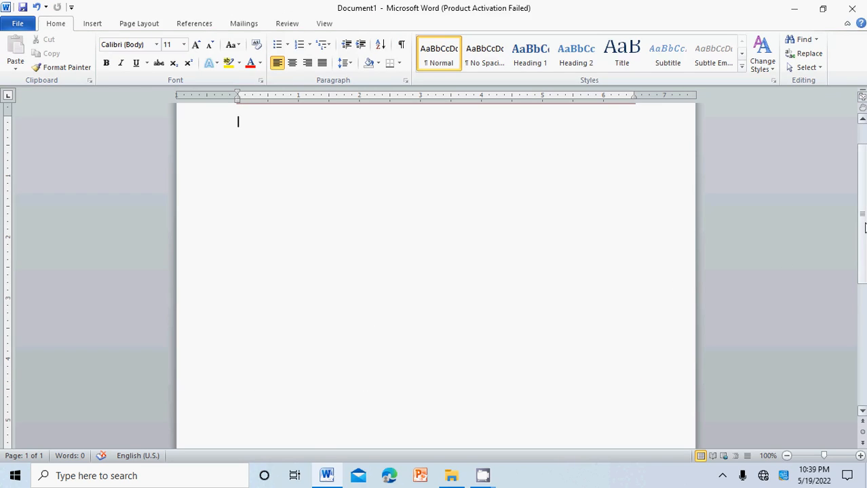
- Remove the header from the document
left_click_drag(863, 283, 864, 396)
left_click(865, 142)
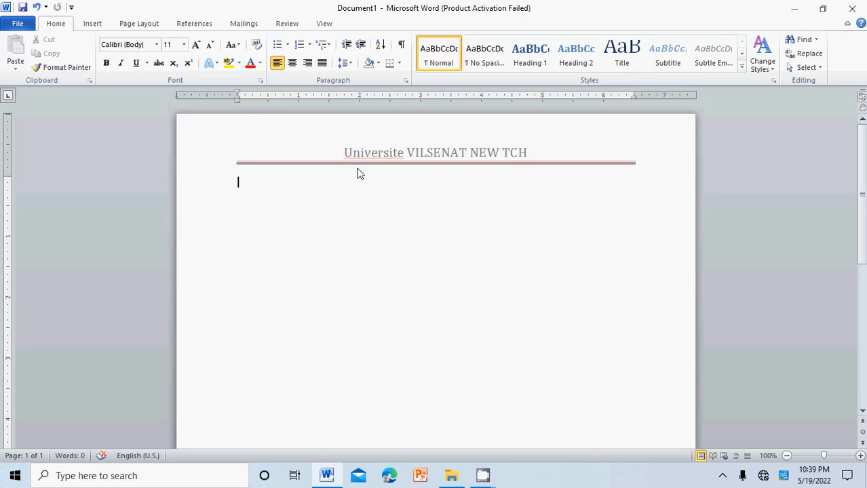
left_click(92, 25)
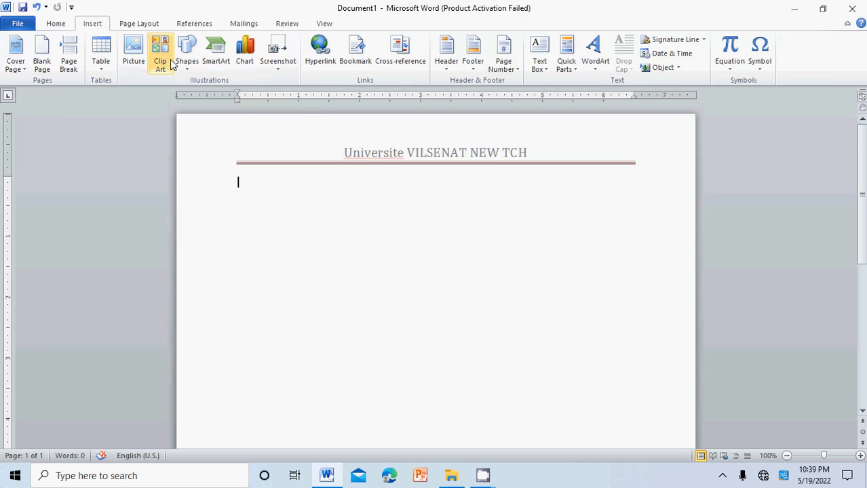
double_click(372, 155)
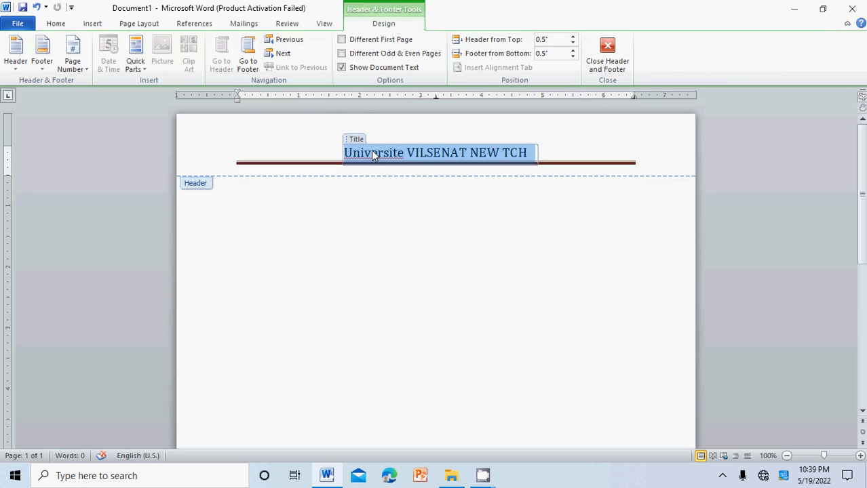
double_click(372, 154)
left_click(419, 153)
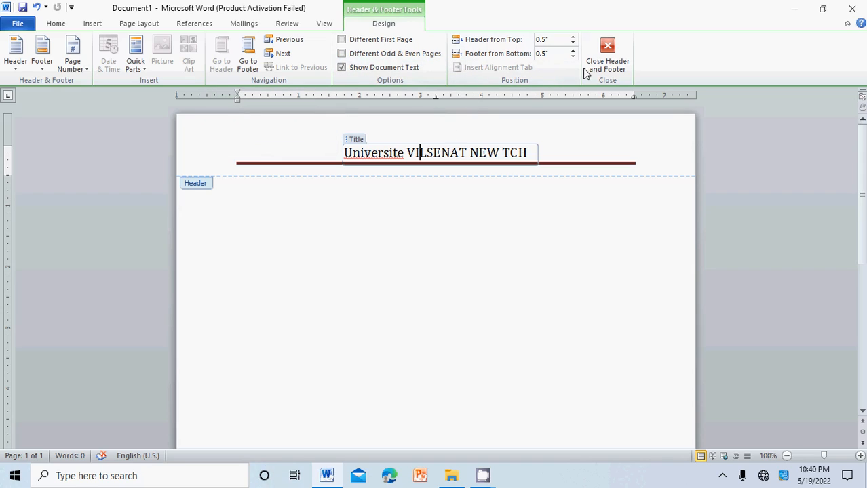
left_click(93, 26)
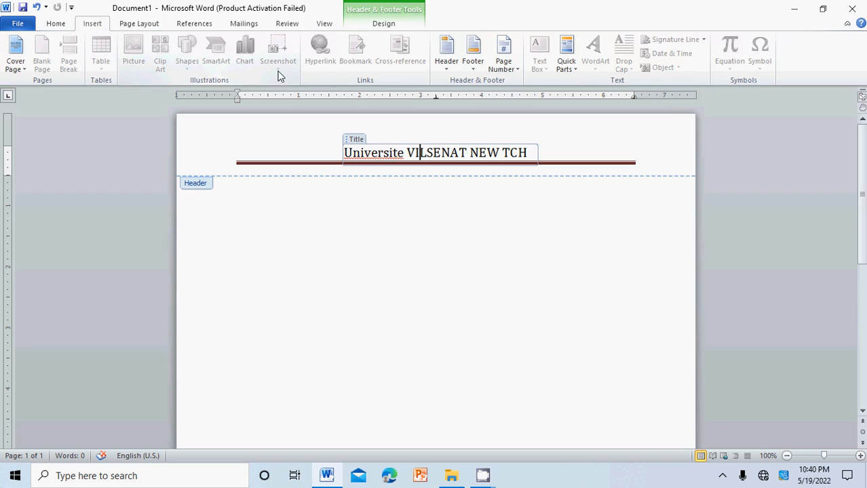
left_click(445, 68)
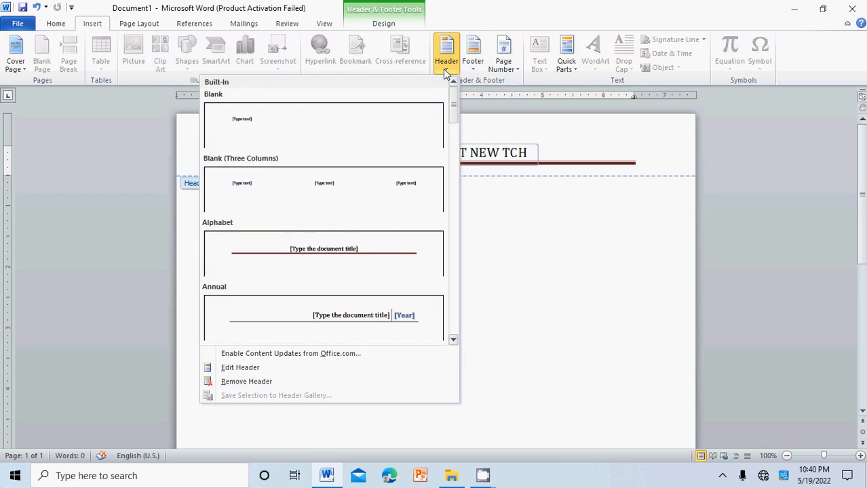
left_click(270, 384)
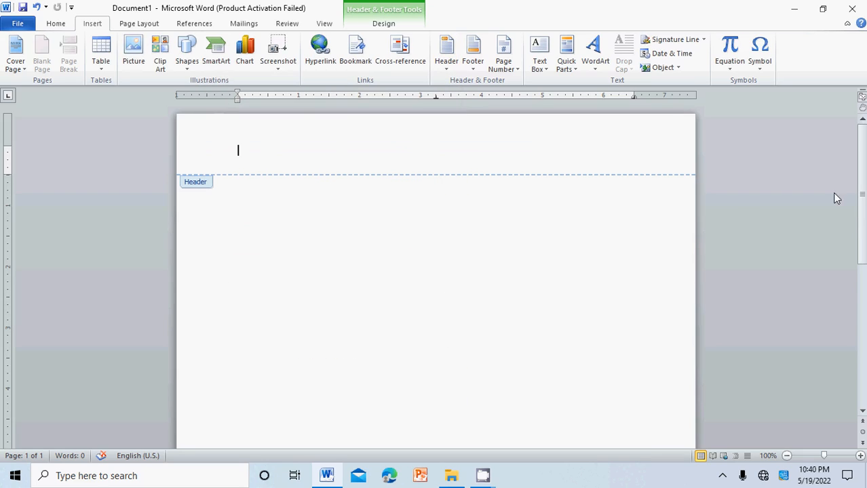
- Try to remove the footer from the document
left_click_drag(860, 197, 860, 332)
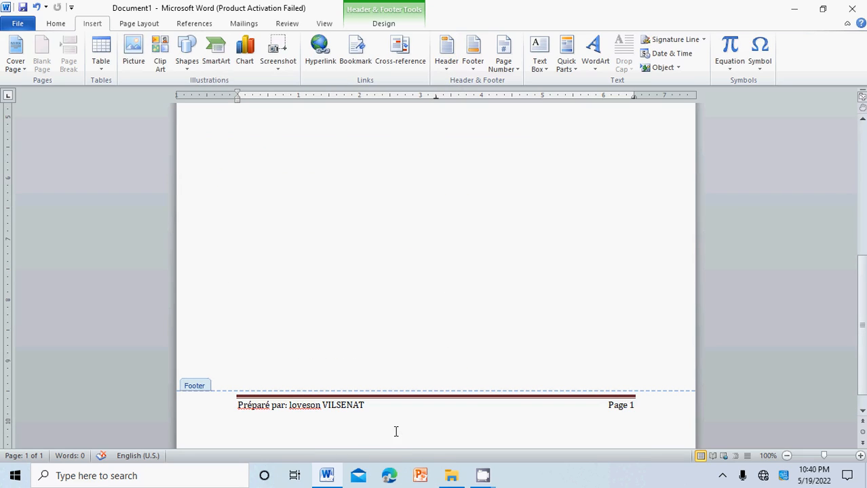
double_click(341, 295)
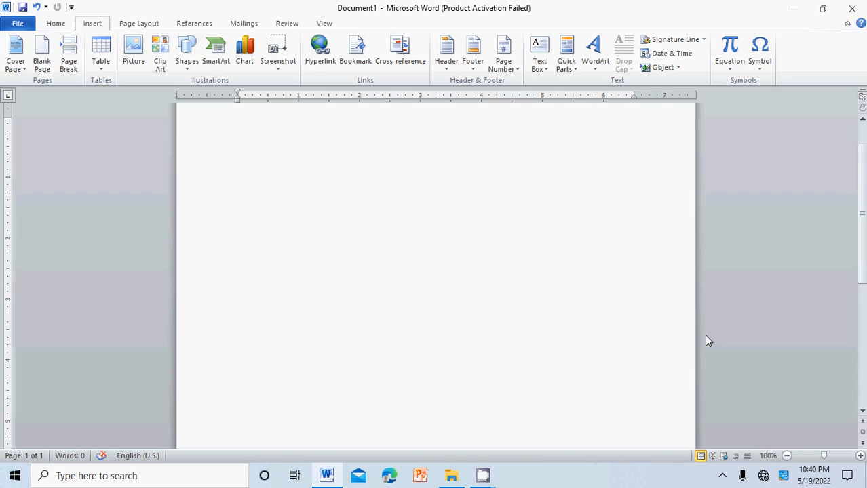
scroll(832, 272, "down", 8)
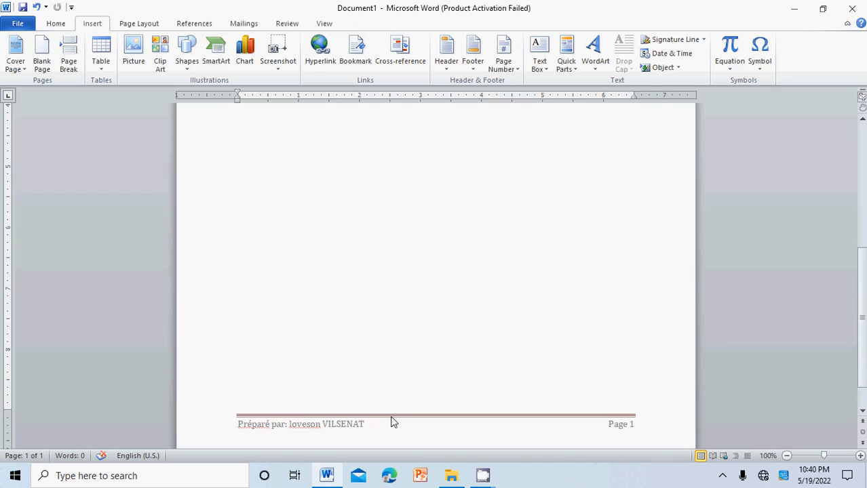
double_click(371, 424)
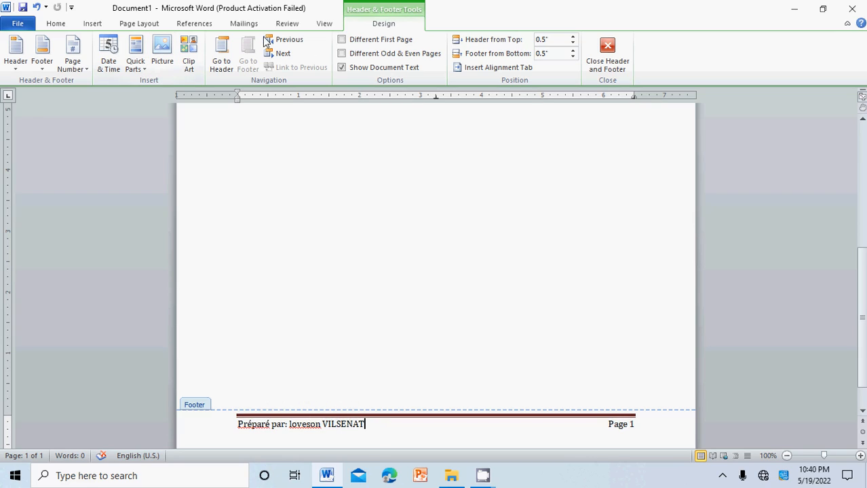
left_click(93, 23)
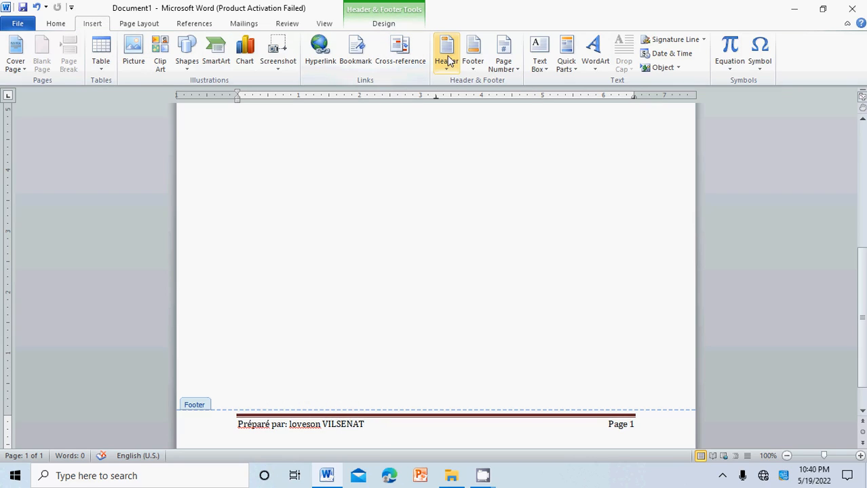
left_click(473, 64)
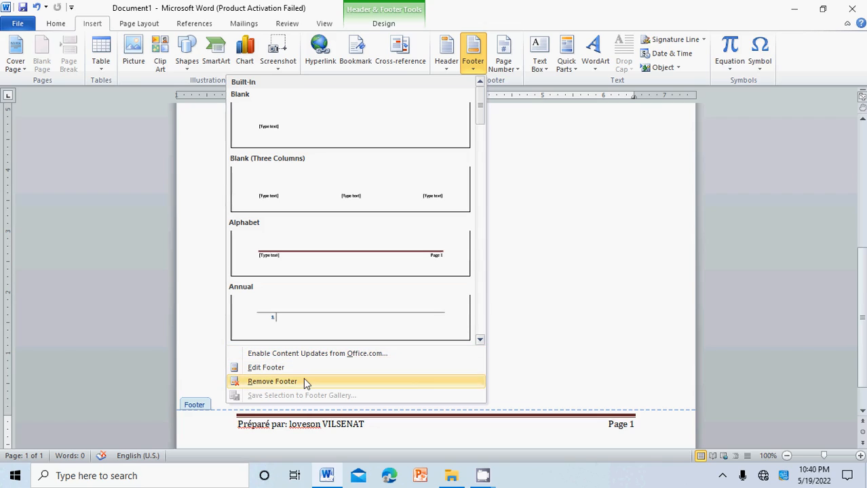
left_click(547, 296)
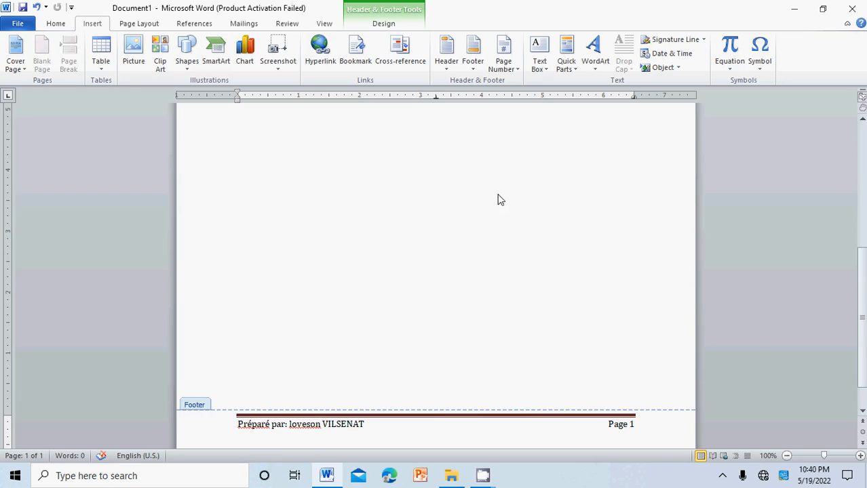
left_click(862, 151)
double_click(325, 267)
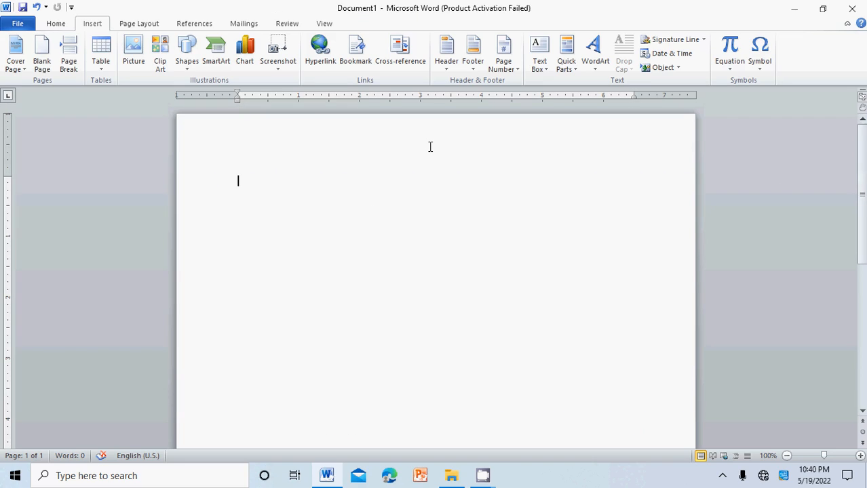
- Insert an Alphabet Quote text box and replace its placeholder text with BONJOUR MADAME
left_click(543, 61)
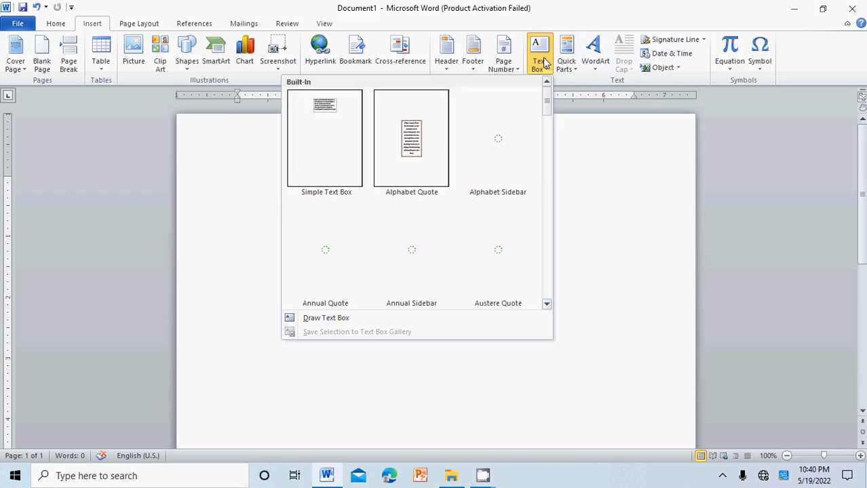
left_click(332, 145)
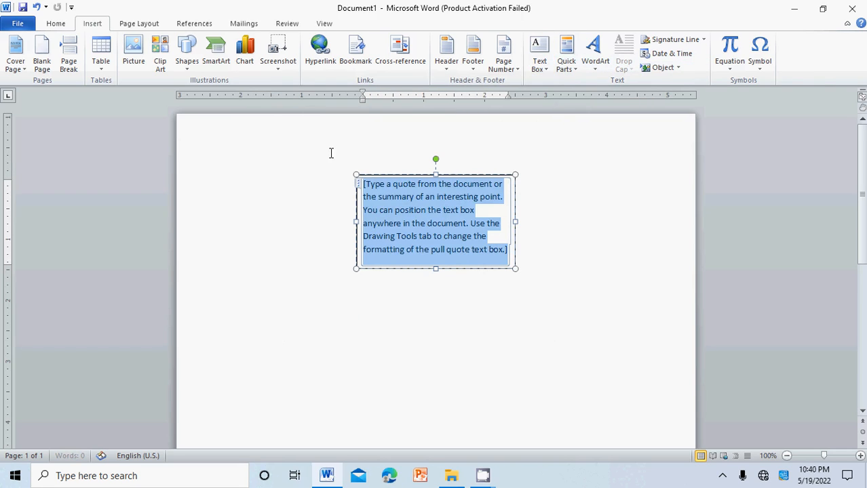
key("Delete")
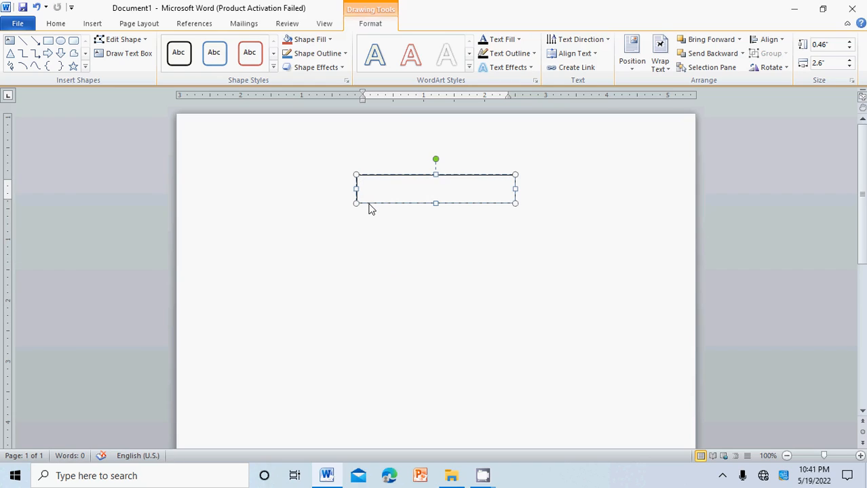
type("BONJOUR MADA")
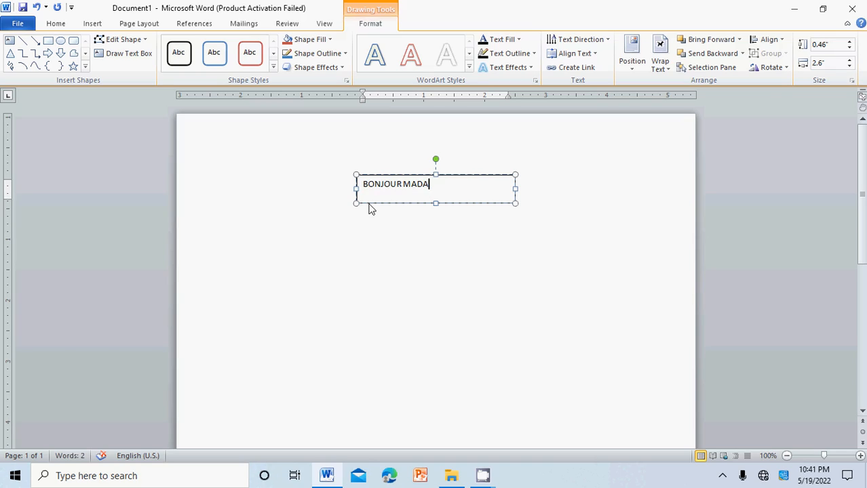
type("ME")
- Move the text box to the page's upper-left area and enlarge its text to 22 pt
left_click_drag(396, 205, 259, 174)
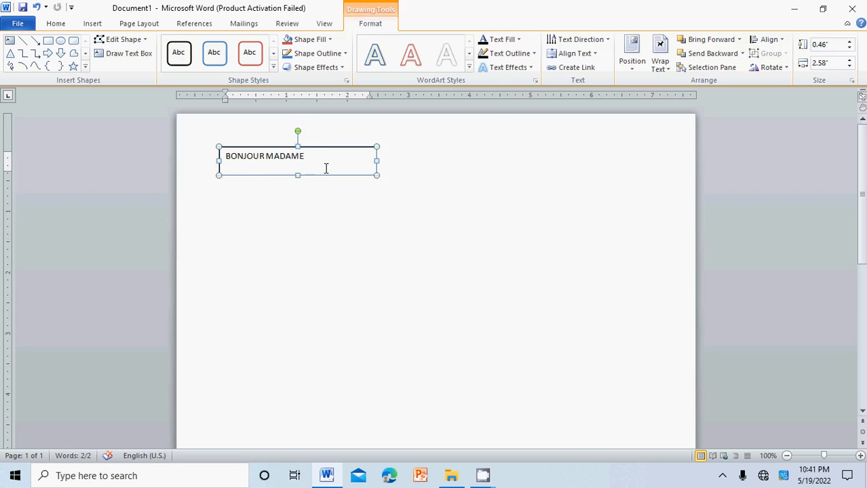
left_click_drag(311, 156, 189, 149)
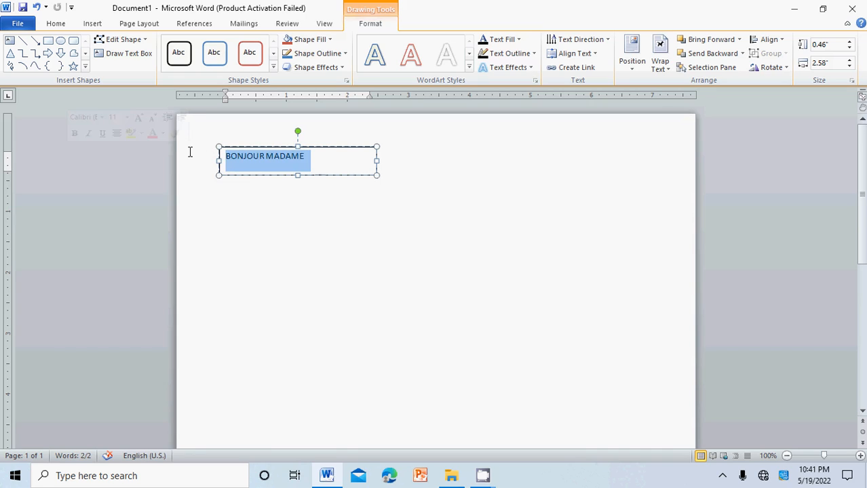
left_click(57, 23)
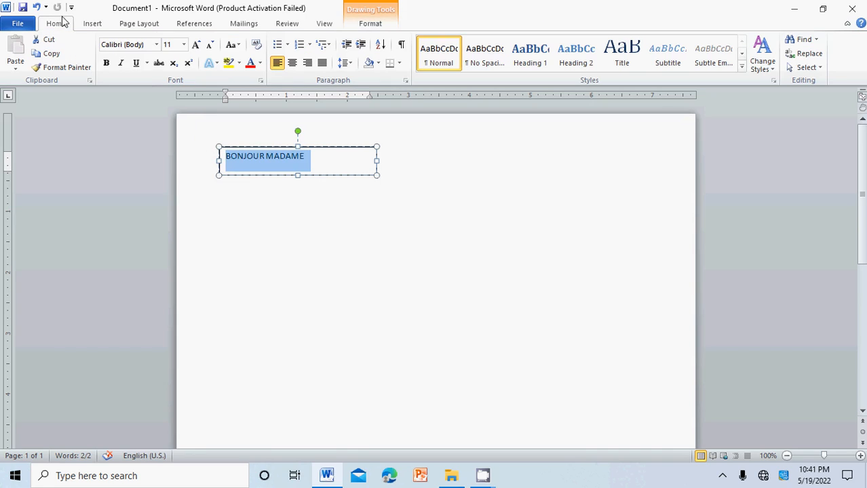
left_click(195, 45)
left_click(195, 45)
left_click(195, 45)
left_click(195, 44)
left_click(195, 45)
left_click(196, 45)
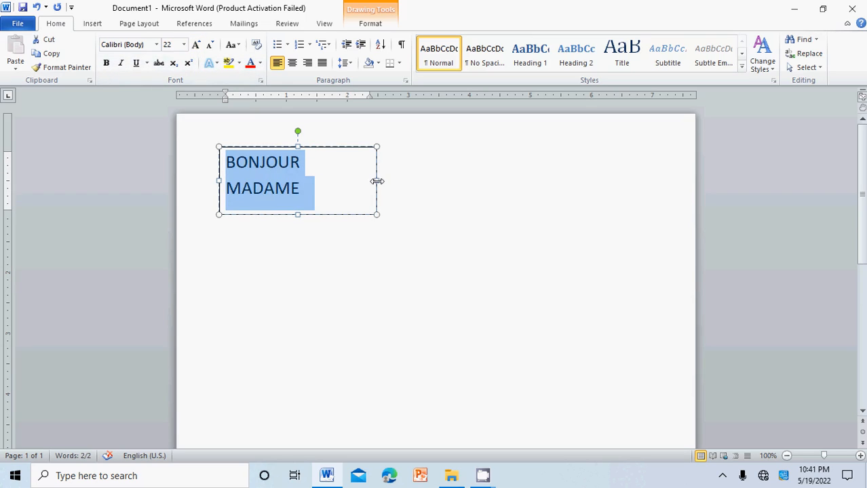
- Widen the text box so BONJOUR MADAME fits on one line
left_click_drag(377, 181, 425, 179)
left_click(361, 197)
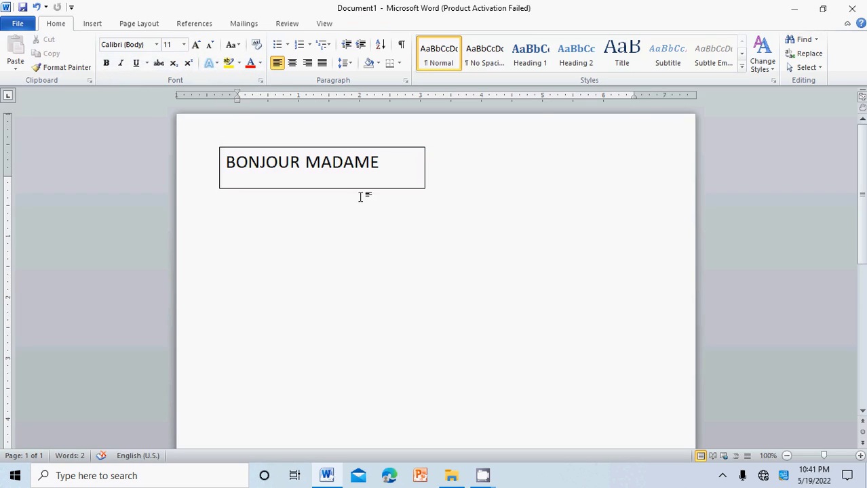
left_click(360, 190)
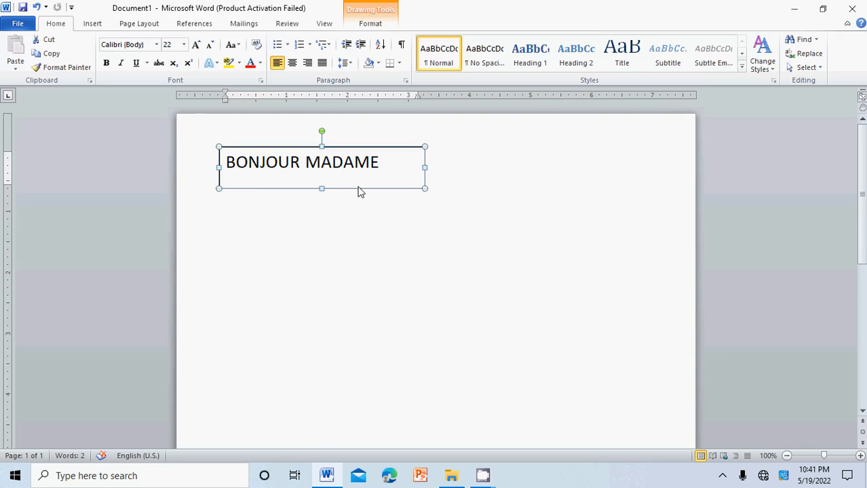
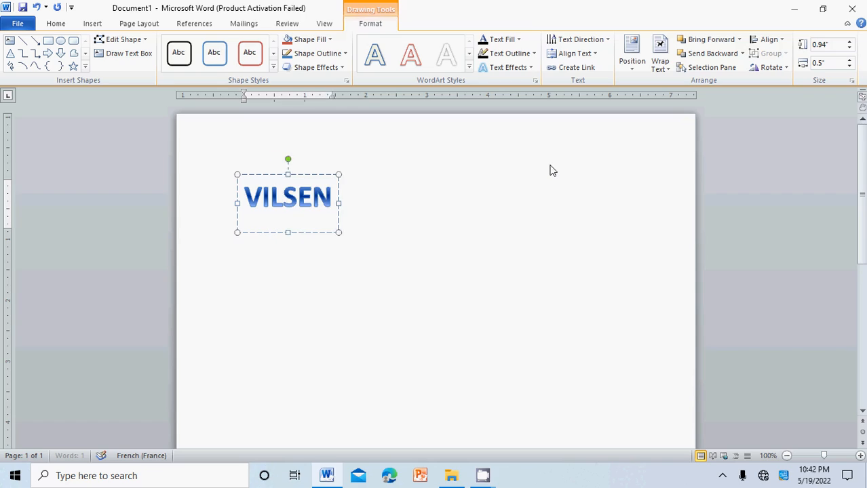
- Complete the text box text as VILSENAT NW TECH and move the box toward the page's right side
type("NW TECH")
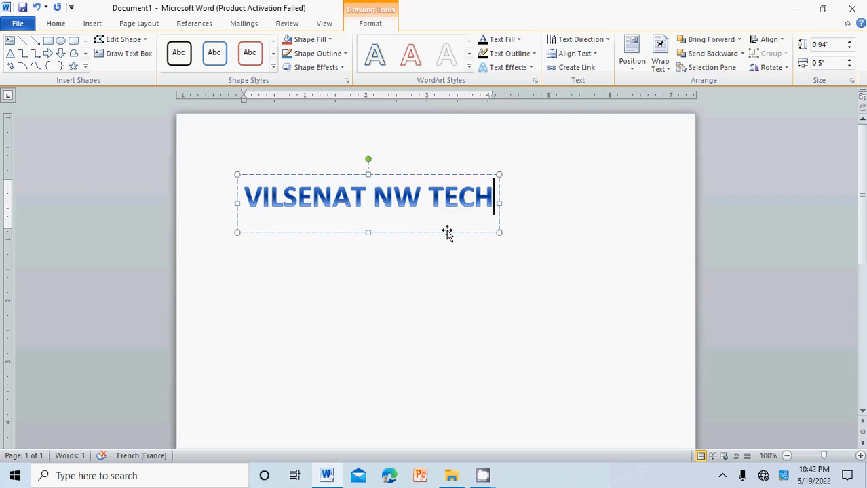
left_click_drag(447, 232, 600, 256)
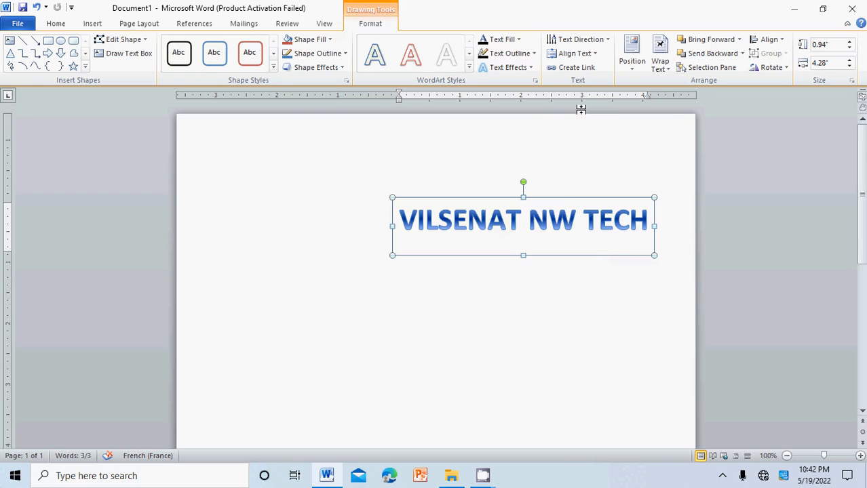
- Apply a perspective 3-D Rotation shape effect to the text box
left_click(339, 68)
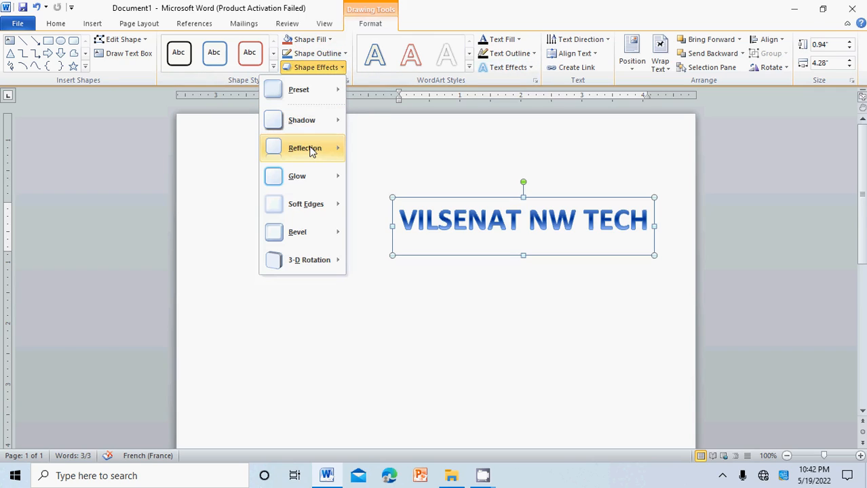
mouse_move(311, 151)
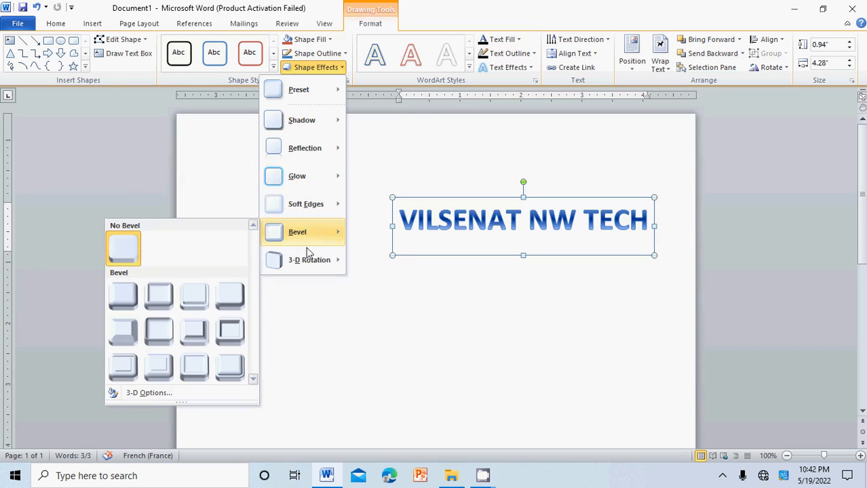
mouse_move(309, 265)
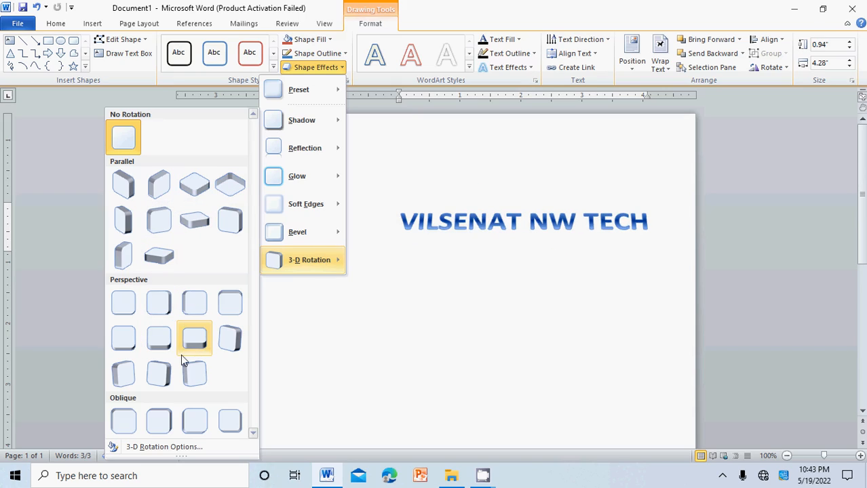
left_click(160, 379)
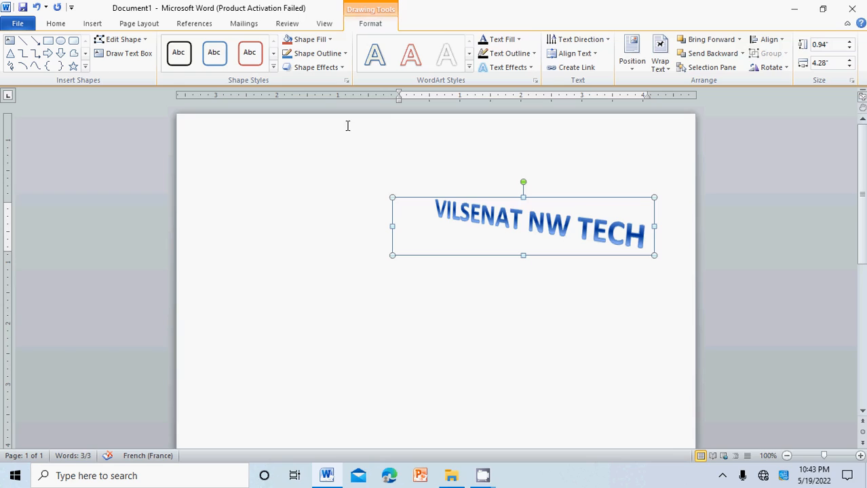
- Apply the orange-outline shape style to the text box
left_click(273, 66)
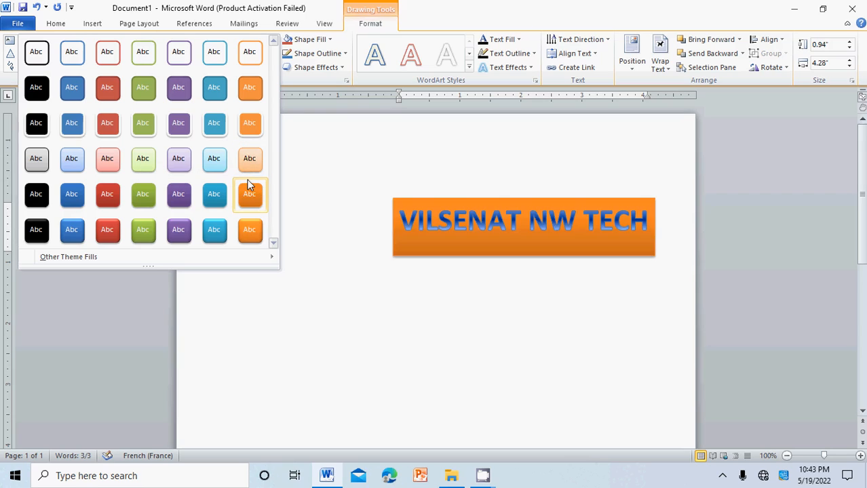
left_click(257, 62)
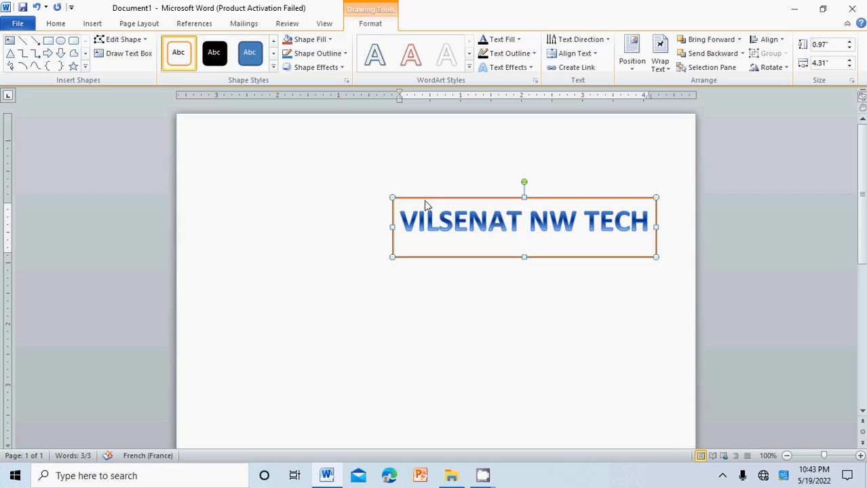
- Rotate the text box to vertical and move it to the page's right edge
left_click_drag(427, 204, 308, 194)
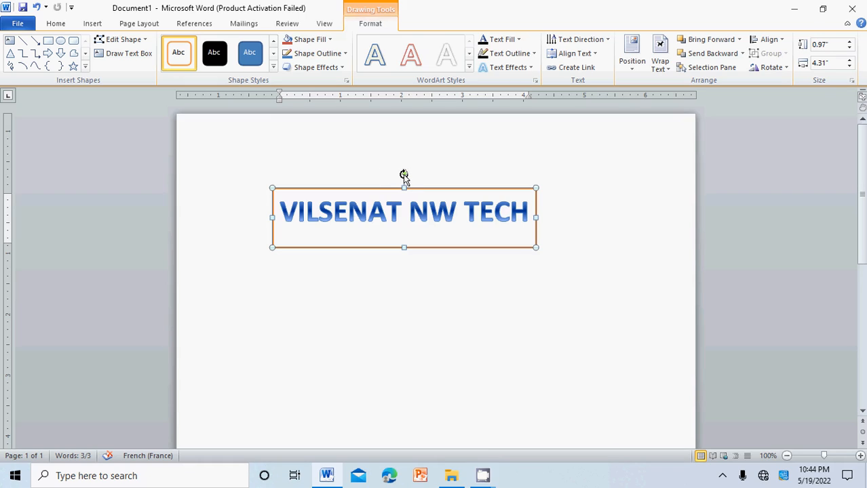
left_click_drag(405, 173, 387, 219)
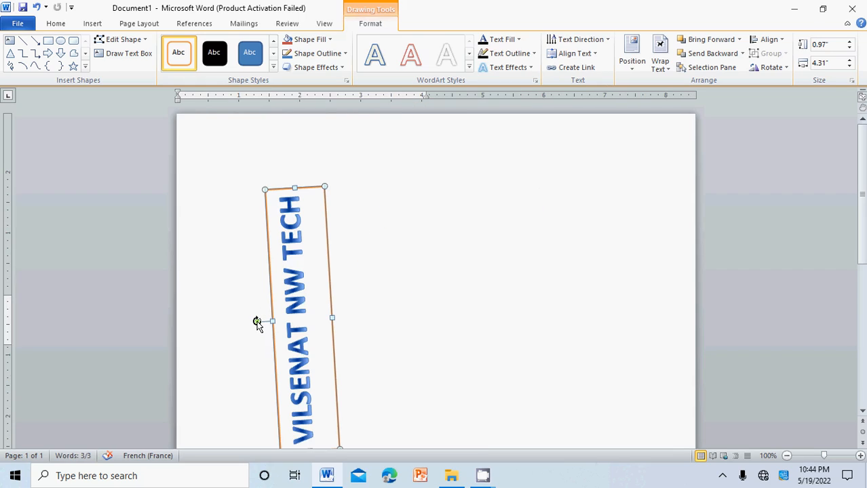
mouse_move(256, 321)
left_mouse_down()
mouse_move(265, 314)
mouse_move(260, 328)
mouse_move(224, 320)
mouse_move(217, 296)
left_mouse_up()
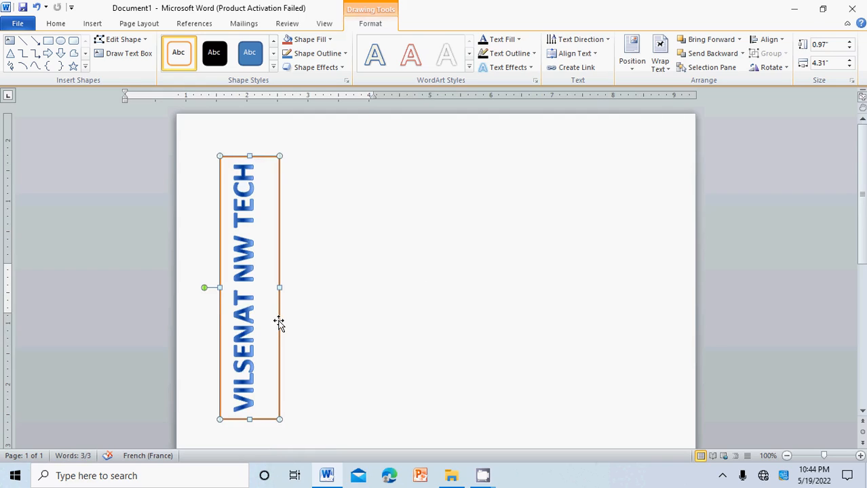
left_click_drag(280, 325, 658, 302)
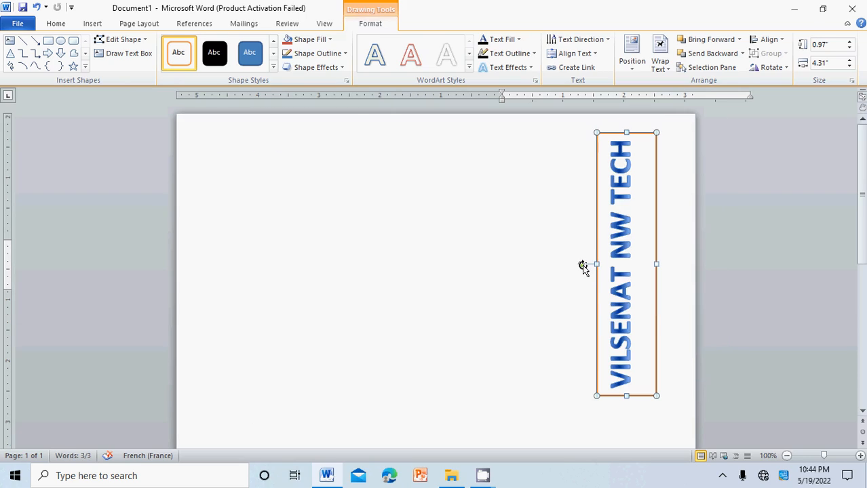
- Rotate the text box back to horizontal and move it to the page's upper-right area
left_click_drag(583, 267, 591, 233)
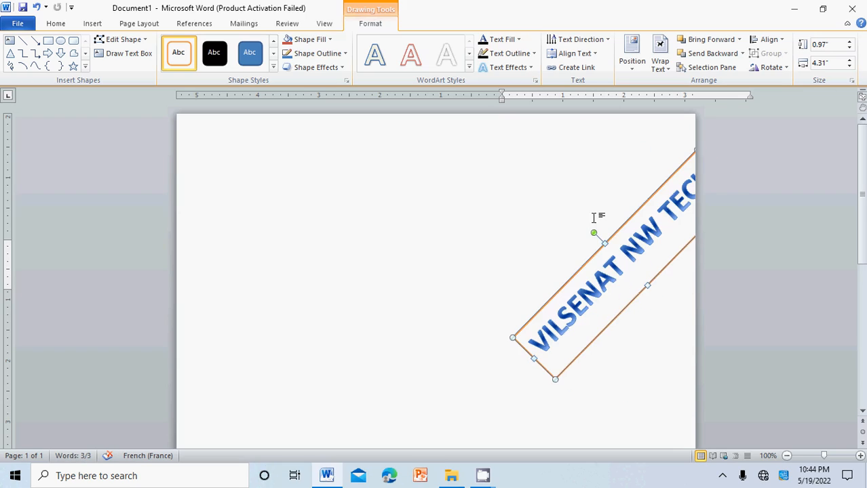
left_click_drag(595, 232, 623, 204)
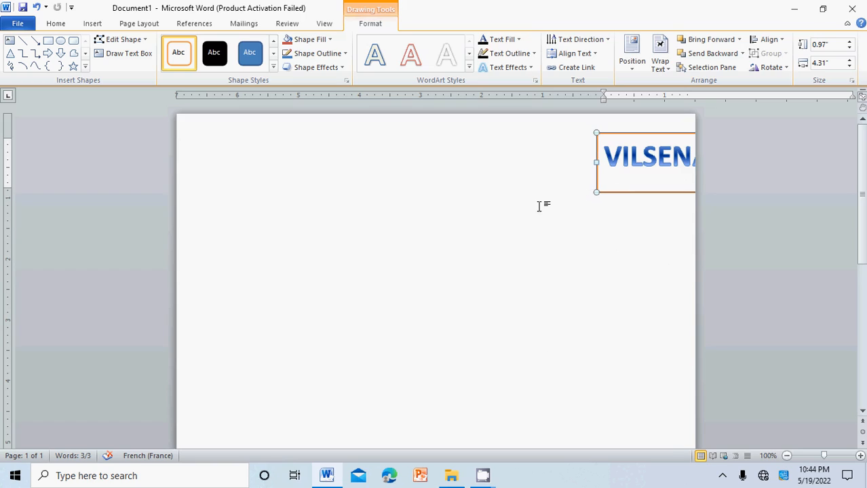
left_click_drag(617, 192, 426, 229)
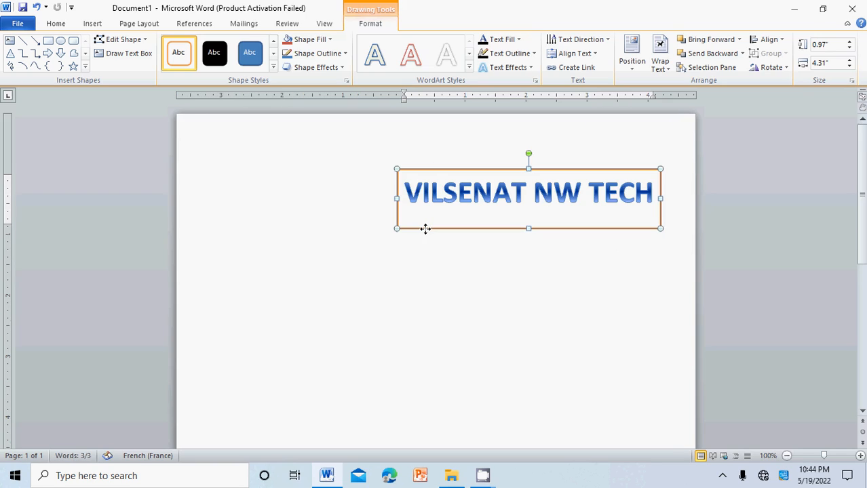
- Browse the shape fill, text fill and WordArt style options for the text box
left_click(456, 277)
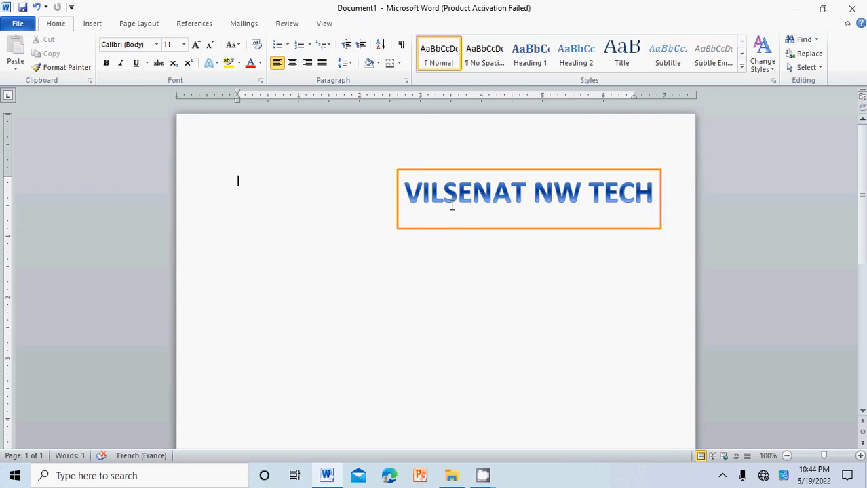
left_click(454, 230)
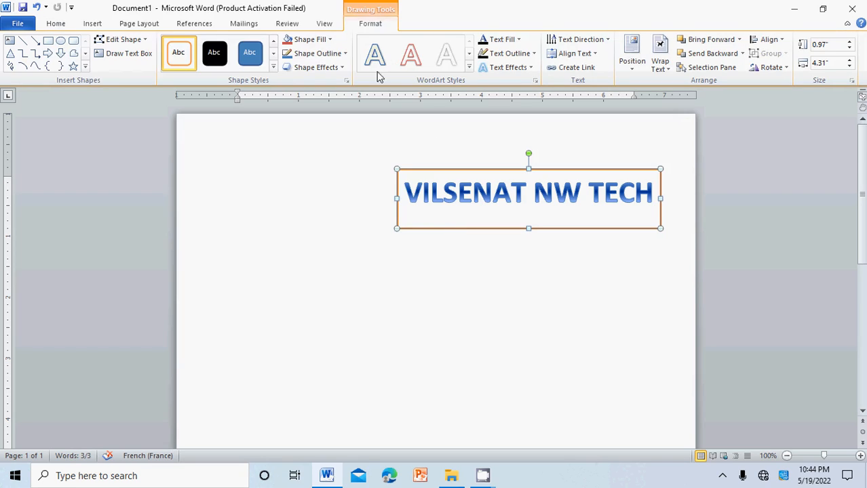
left_click(331, 41)
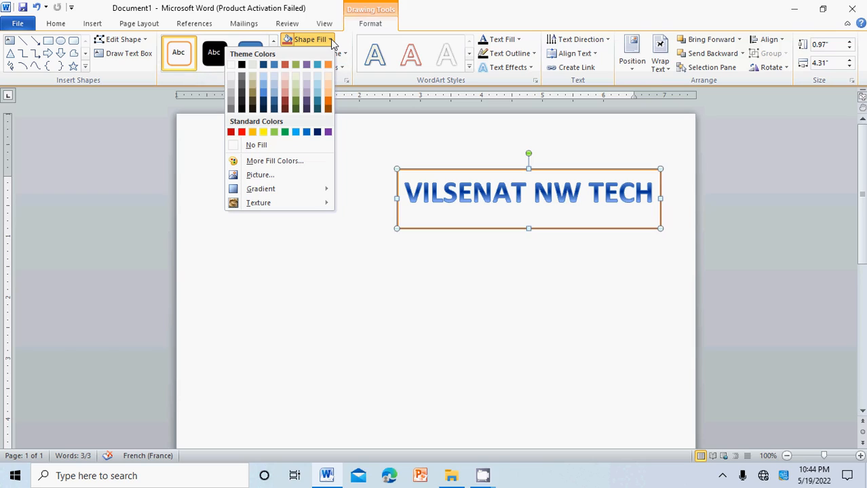
left_click(404, 121)
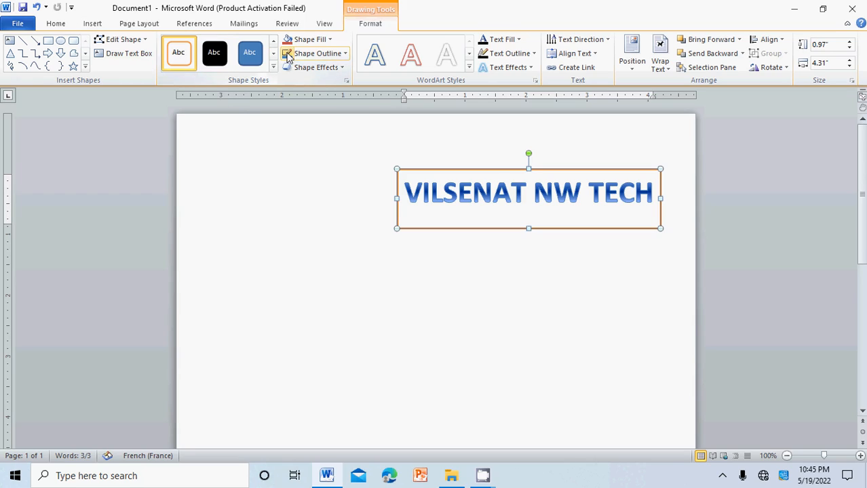
left_click(519, 40)
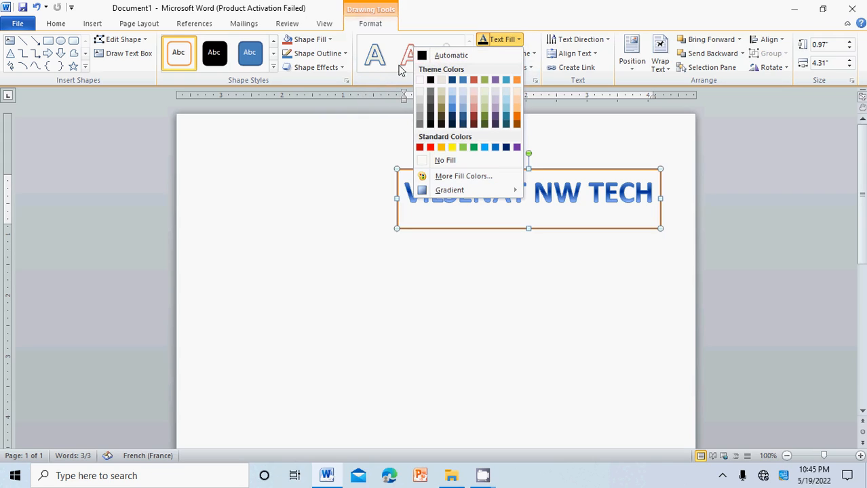
left_click(348, 128)
left_click(469, 68)
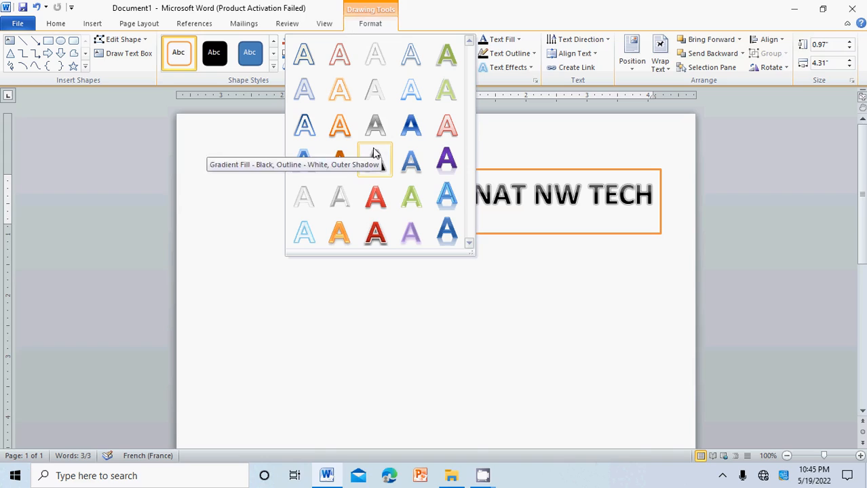
left_click(446, 230)
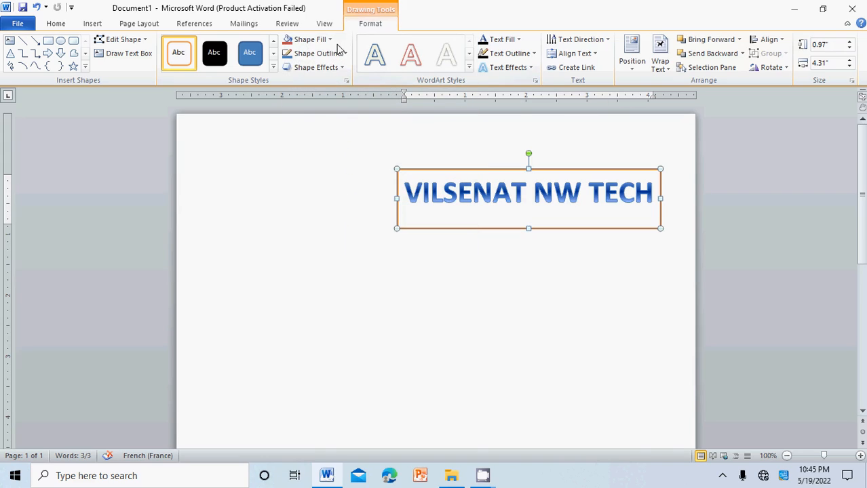
- Select the text box and delete it from the page
left_click(95, 23)
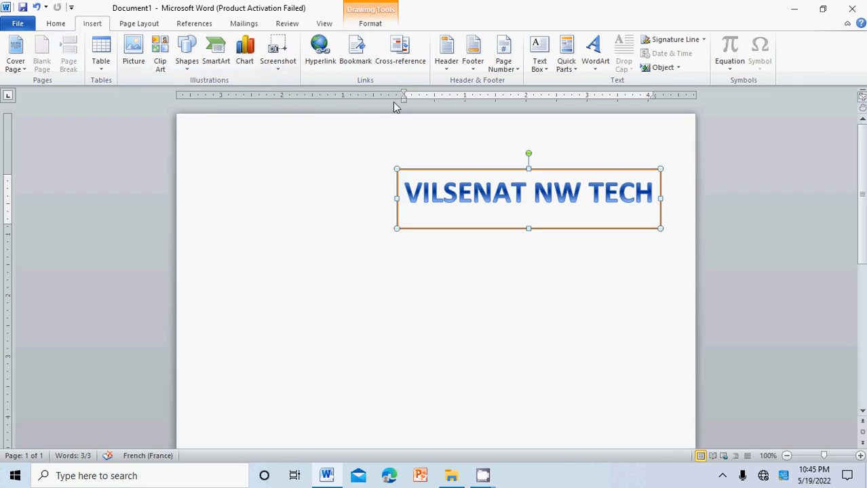
left_click(515, 166)
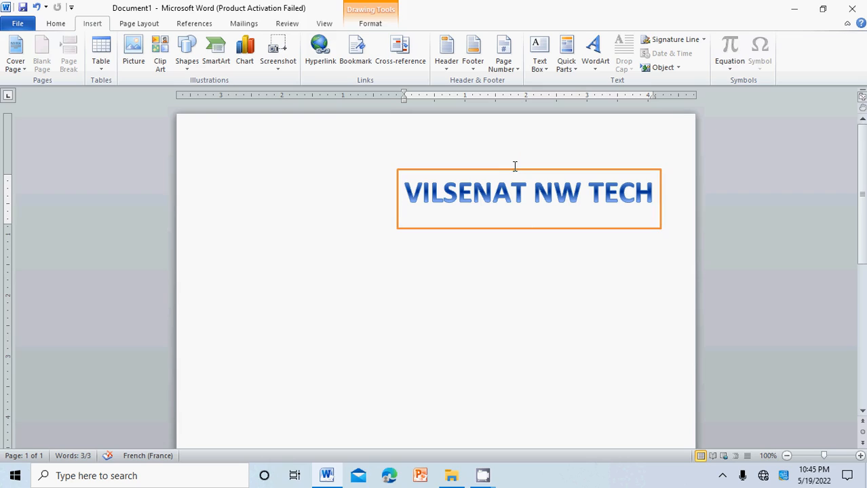
left_click(512, 170)
key("Delete")
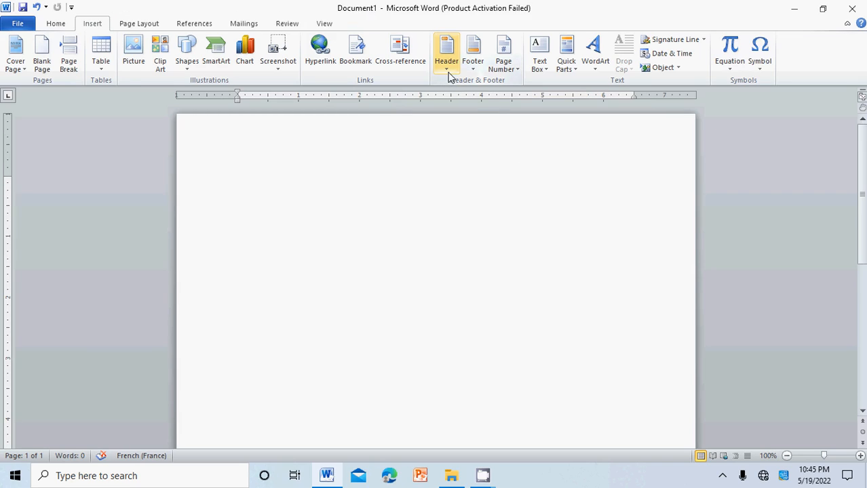
- Insert a Plain Number 3 page number at the bottom of the page and return to the document body
left_click(503, 66)
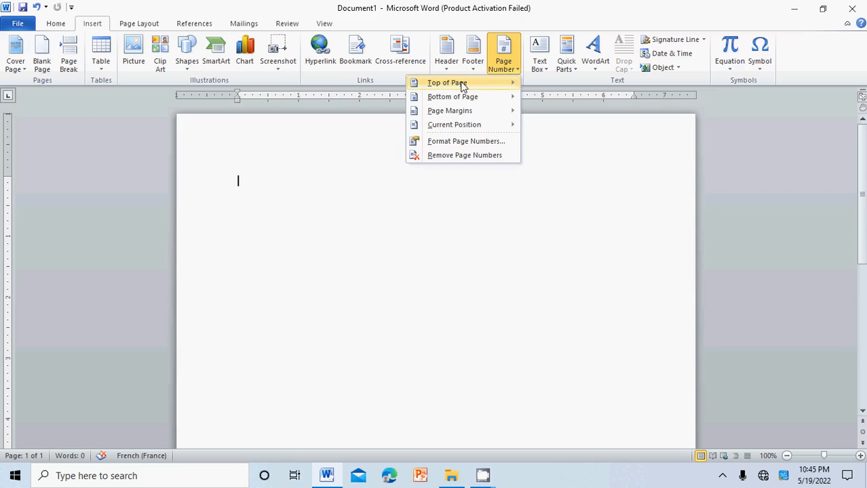
mouse_move(484, 82)
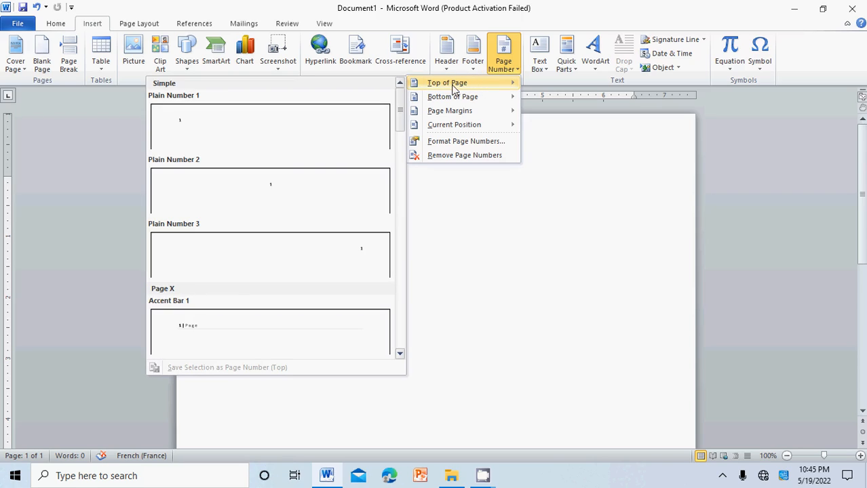
mouse_move(476, 98)
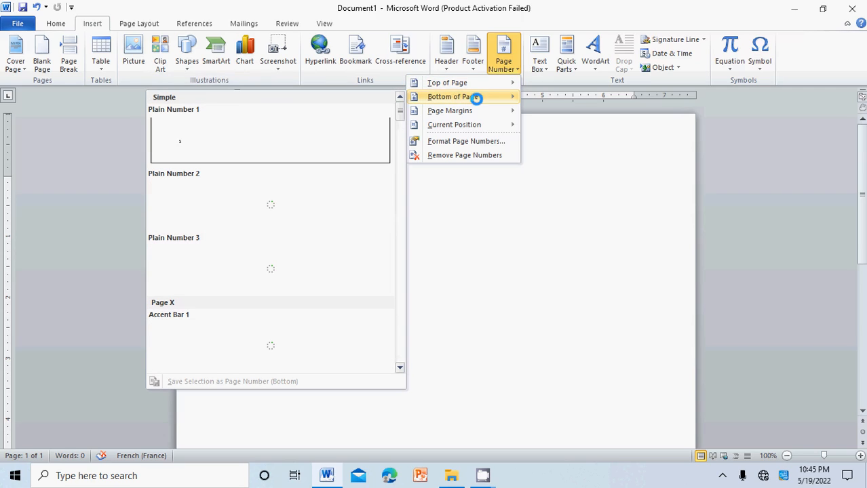
mouse_move(454, 114)
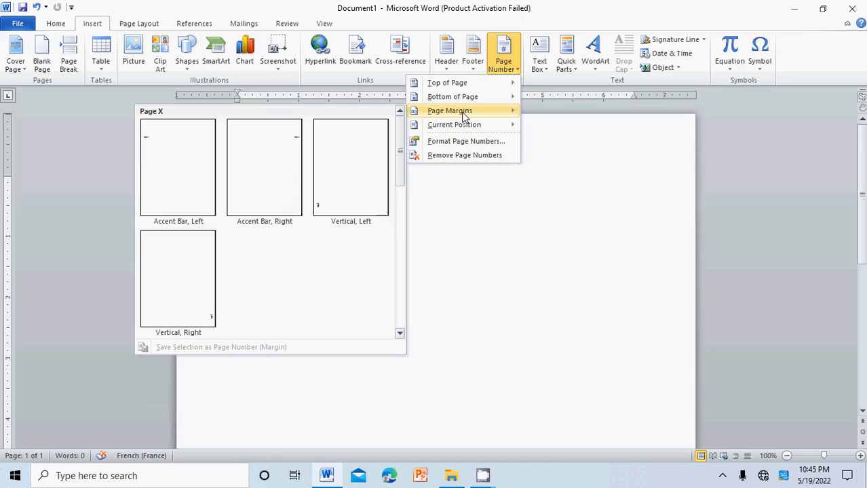
mouse_move(482, 87)
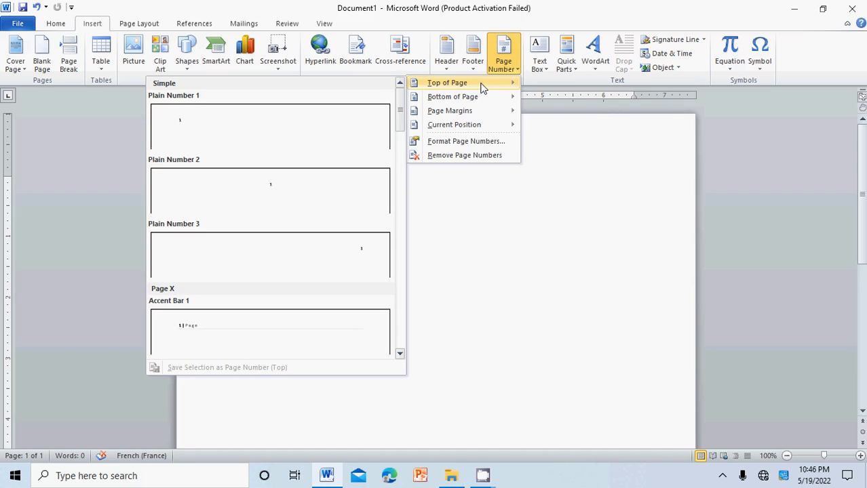
mouse_move(468, 100)
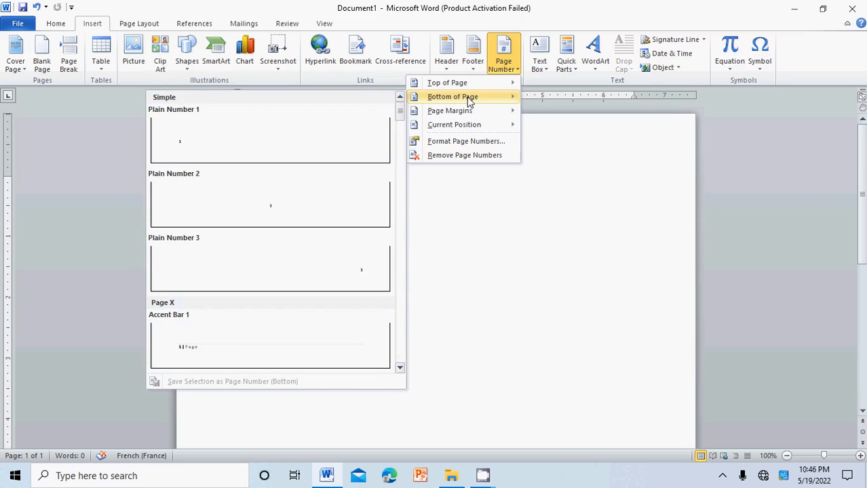
left_click(332, 254)
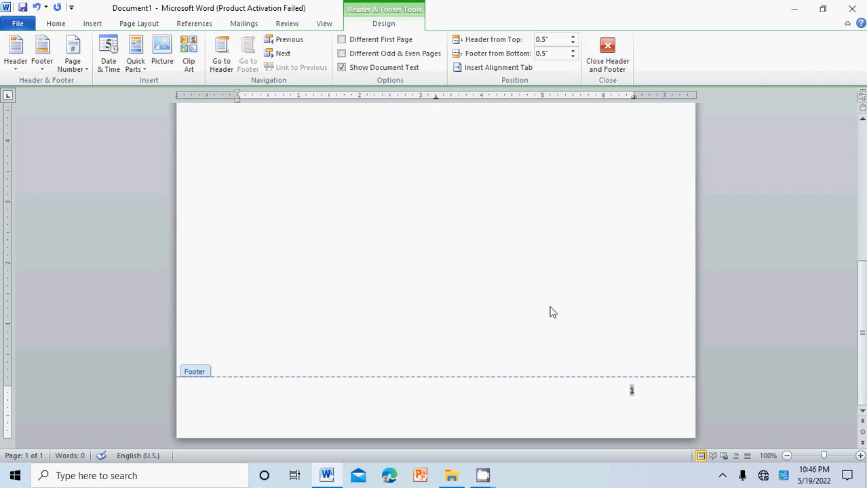
double_click(487, 289)
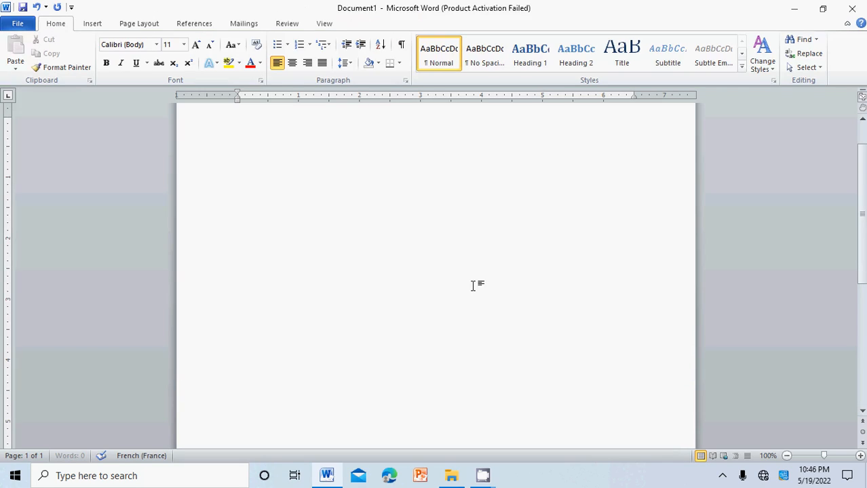
scroll(473, 286, "down", 5)
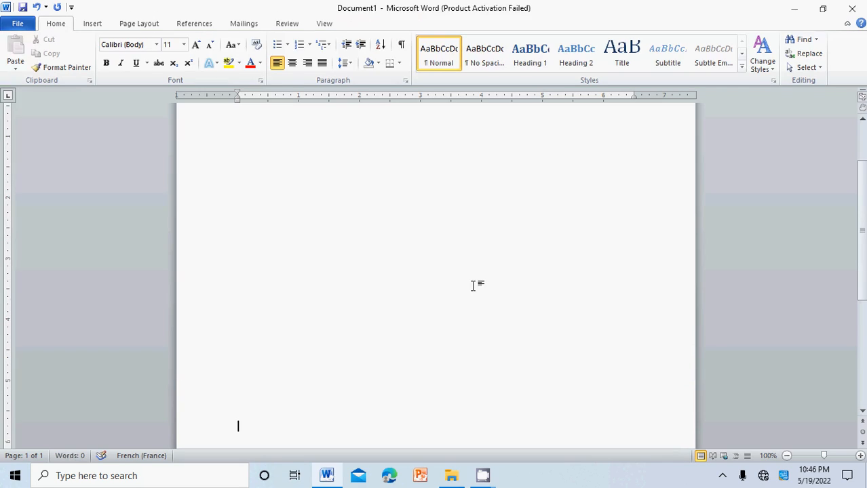
scroll(473, 285, "down", 4)
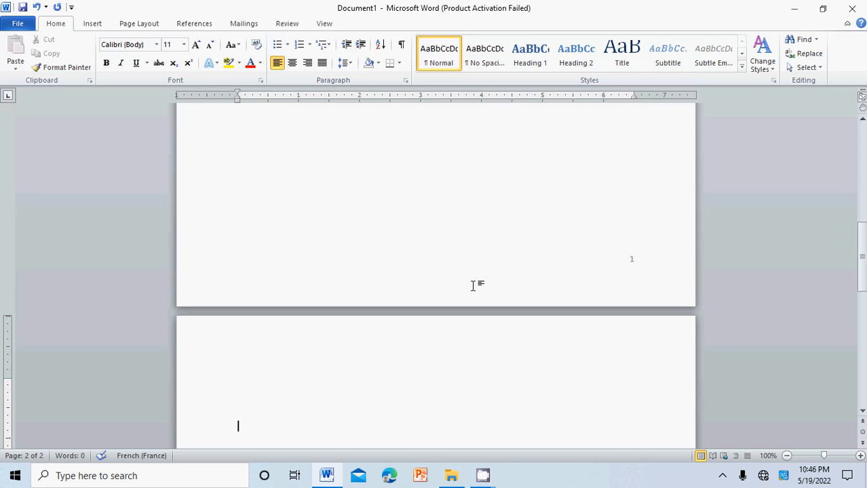
- Insert a Plain Number 3 page number at the top of the page and return to the document body
left_click_drag(861, 252, 862, 376)
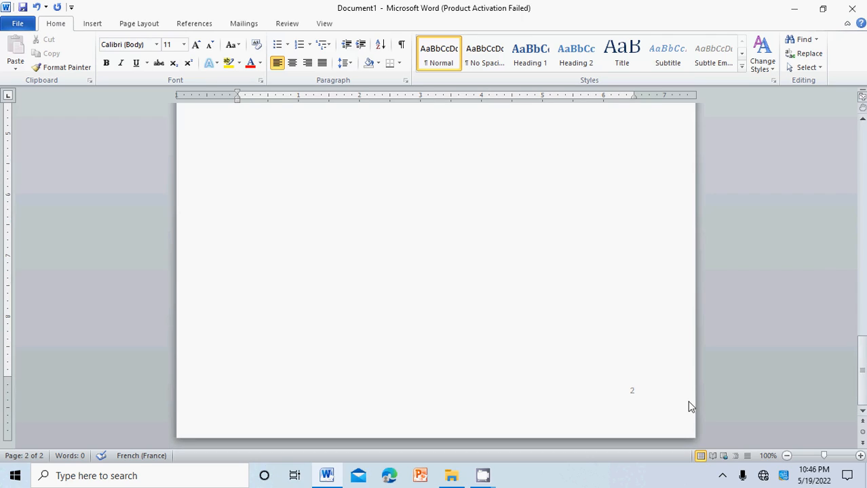
left_click(860, 257)
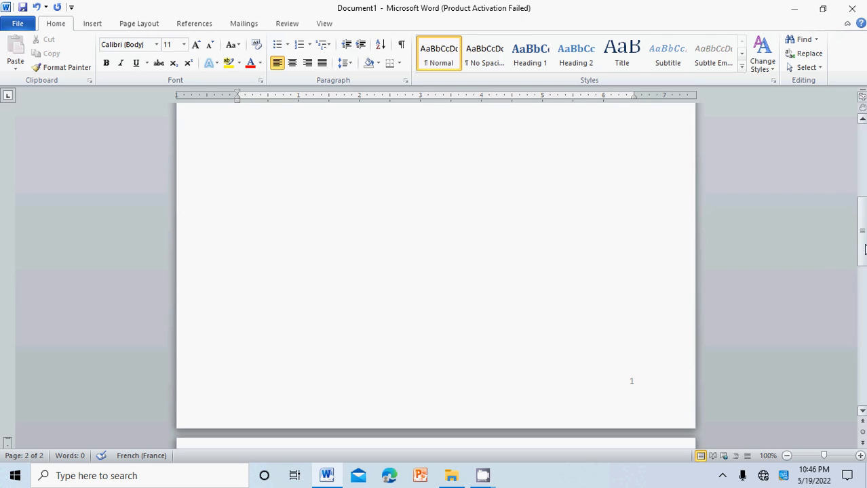
left_click(861, 171)
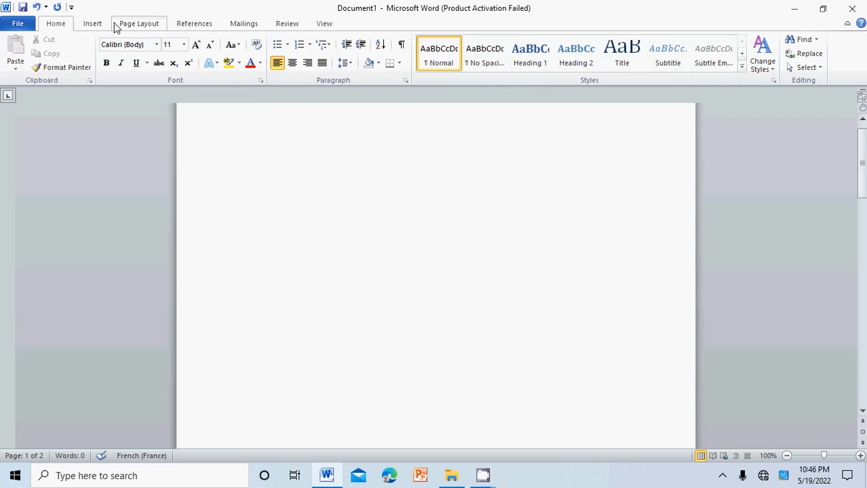
left_click(92, 23)
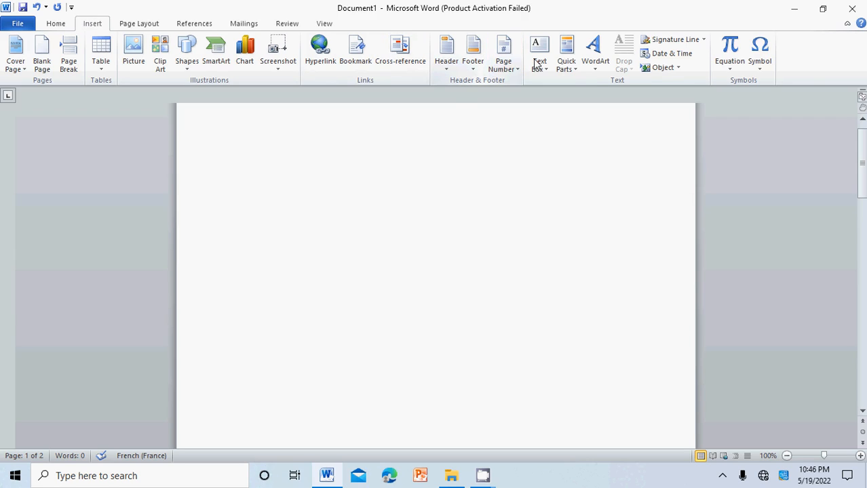
left_click(503, 61)
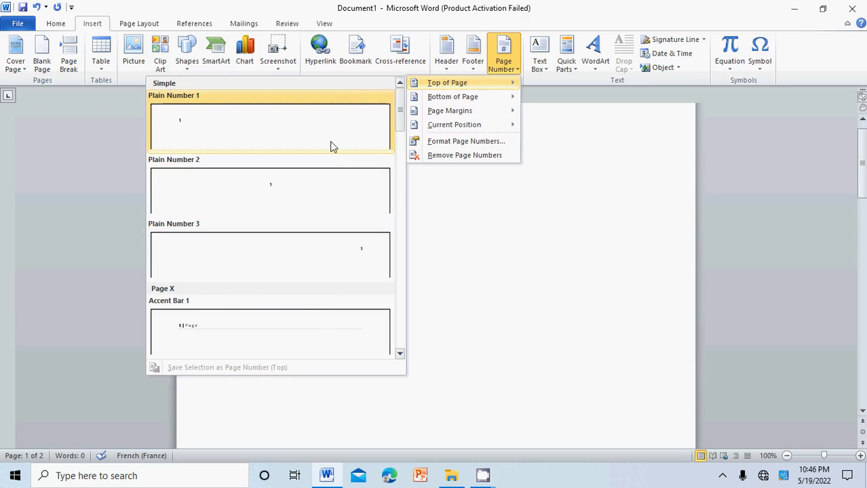
left_click(328, 260)
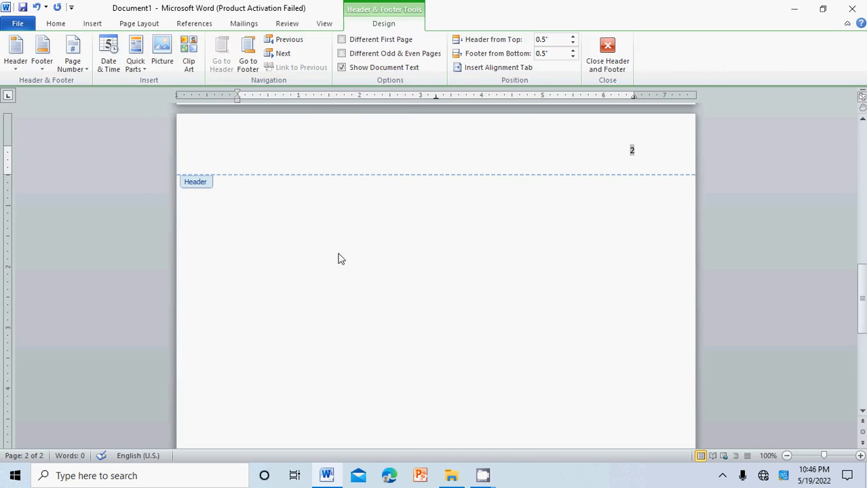
double_click(554, 235)
key("alt+shift")
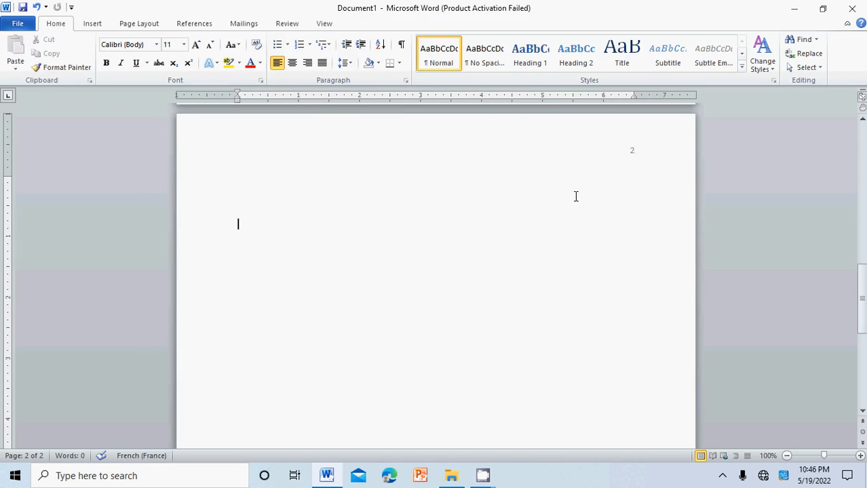
left_click(862, 154)
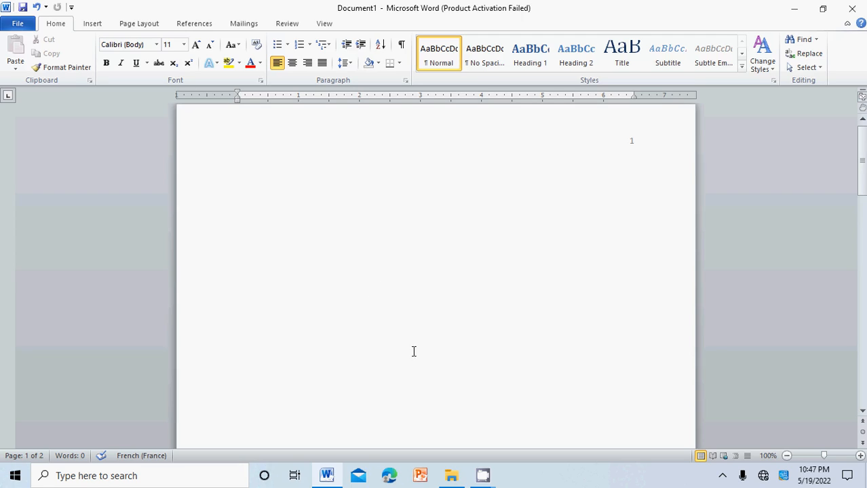
mouse_move(491, 477)
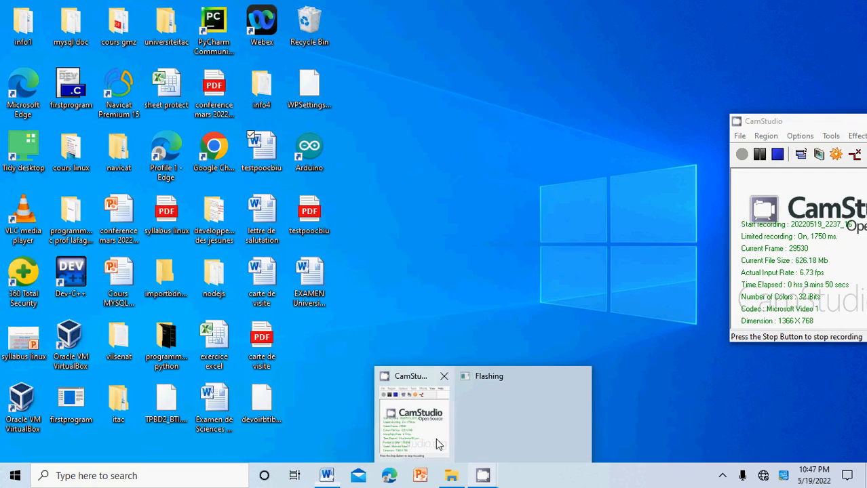
left_click(436, 444)
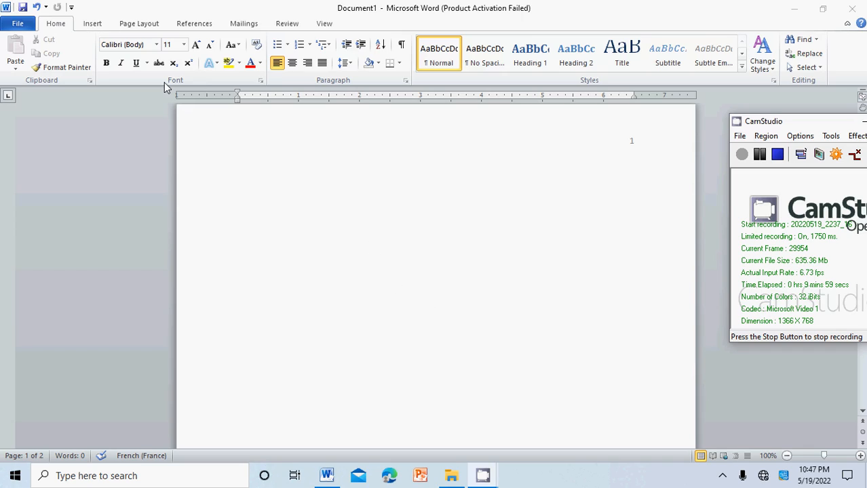
left_click(480, 469)
mouse_move(482, 475)
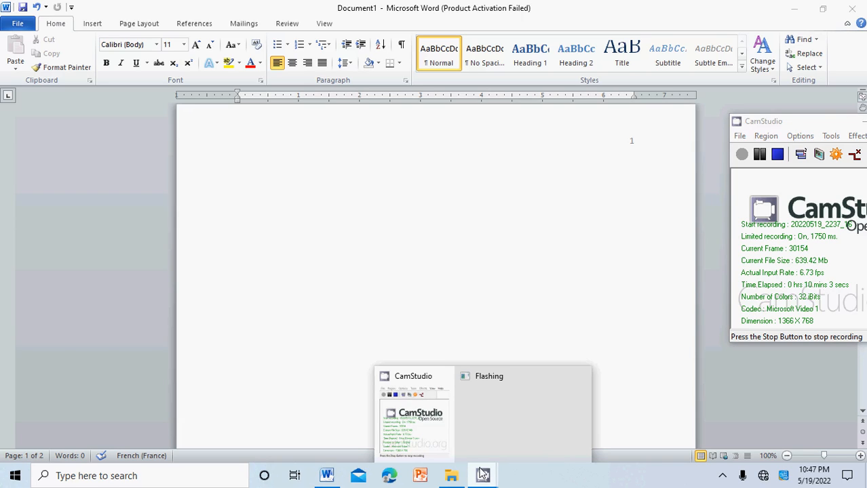
left_click(425, 425)
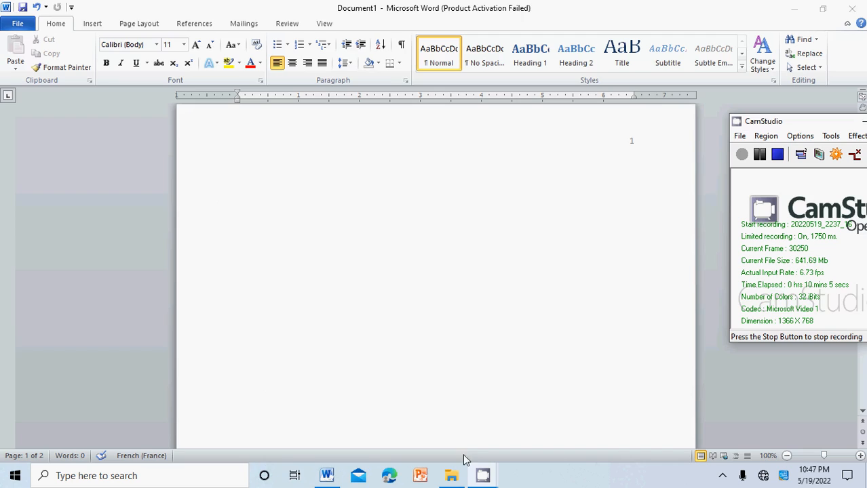
left_click_drag(808, 127, 580, 160)
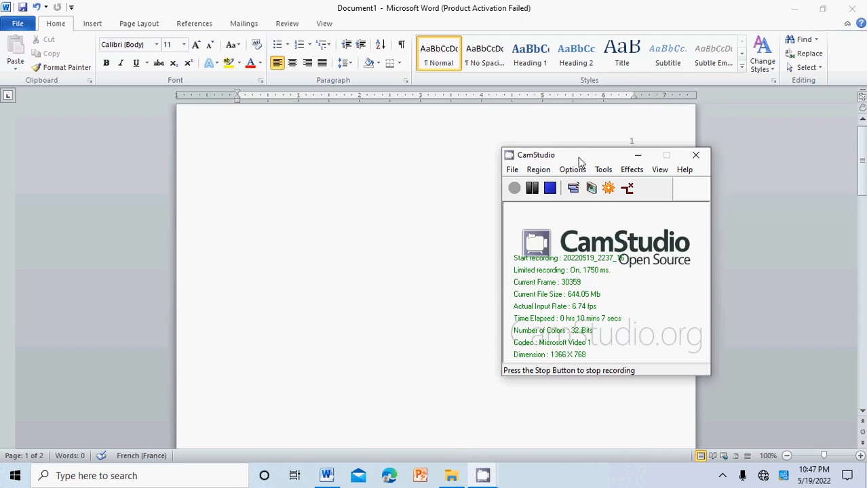
left_click(512, 169)
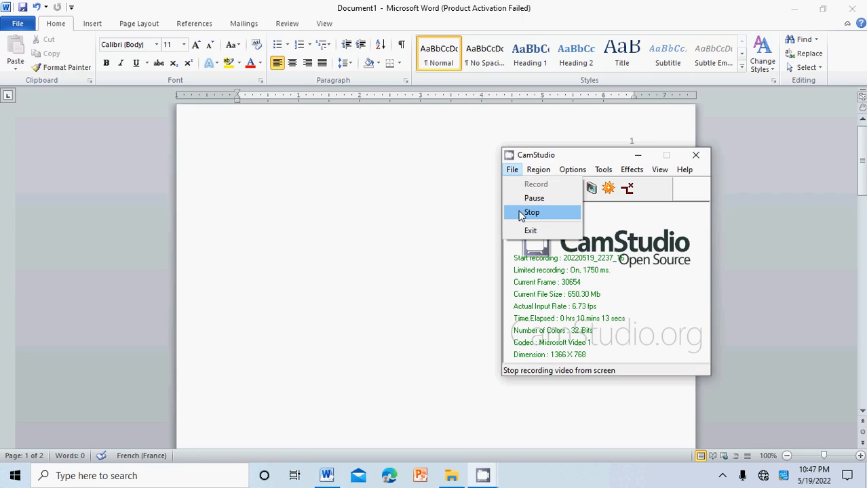